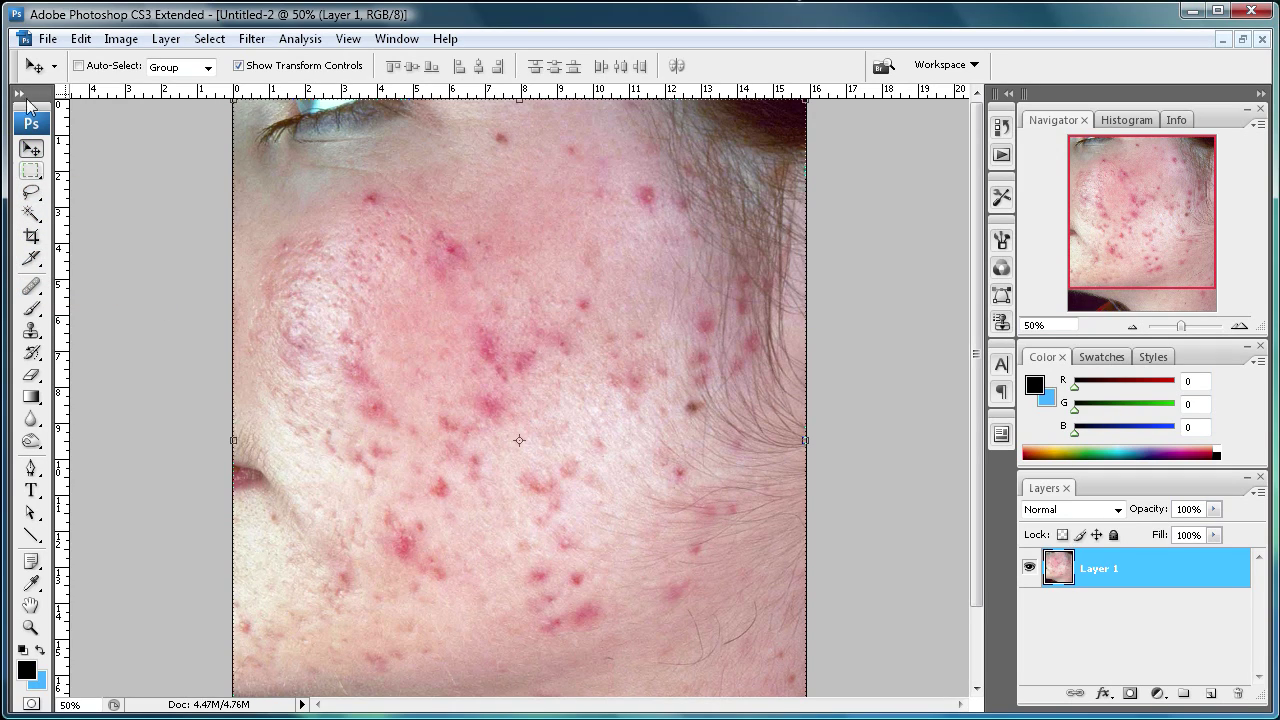
- Activate the Healing Brush Tool and sample clear skin in the middle of the cheek as the source
{"action": "left_click", "coordinate": [31, 288]}
{"action": "left_click", "coordinate": [33, 288]}
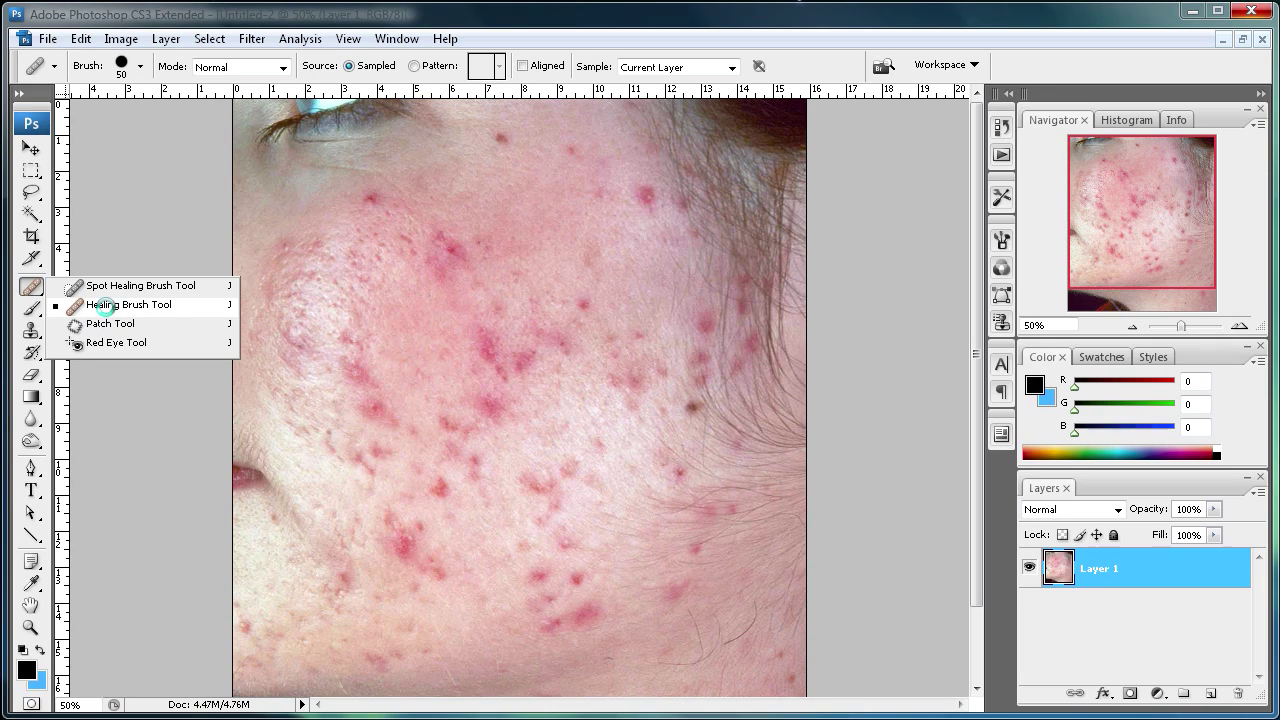
{"action": "left_click", "coordinate": [106, 304]}
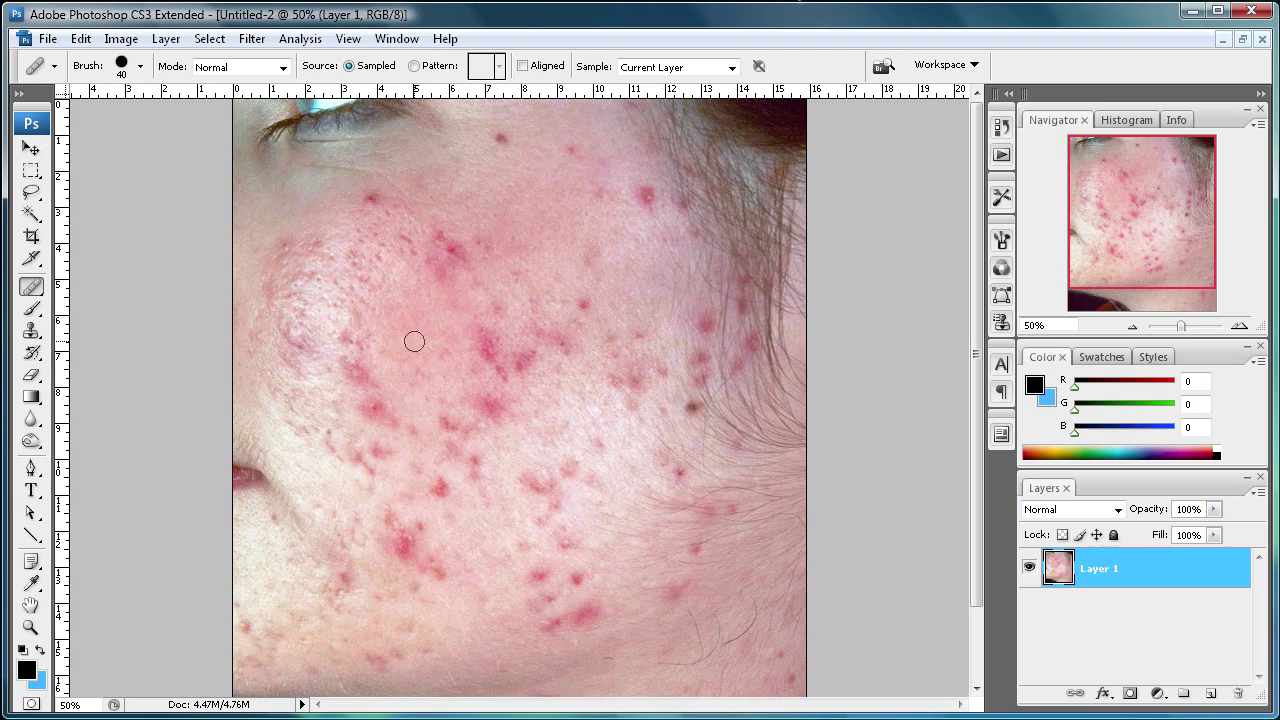
{"action": "key", "text": "bracketright"}
{"action": "key", "text": "bracketleft"}
{"action": "left_click", "coordinate": [418, 328], "text": "alt"}
{"action": "left_click", "coordinate": [413, 334], "text": "alt"}
- Adjust the Healing Brush diameter, settling on 50
{"action": "key", "text": "bracketright"}
{"action": "key", "text": "bracketright"}
{"action": "key", "text": "bracketright"}
{"action": "key", "text": "bracketright"}
{"action": "key", "text": "bracketright"}
{"action": "key", "text": "bracketright"}
{"action": "key", "text": "bracketright"}
{"action": "key", "text": "bracketleft"}
{"action": "key", "text": "bracketleft"}
{"action": "key", "text": "bracketleft"}
{"action": "key", "text": "bracketleft"}
{"action": "key", "text": "bracketleft"}
{"action": "key", "text": "bracketleft"}
{"action": "key", "text": "bracketleft"}
- Heal the isolated blemishes below the eye and the red cluster on the upper cheek
{"action": "left_click", "coordinate": [501, 137]}
{"action": "left_click", "coordinate": [369, 201]}
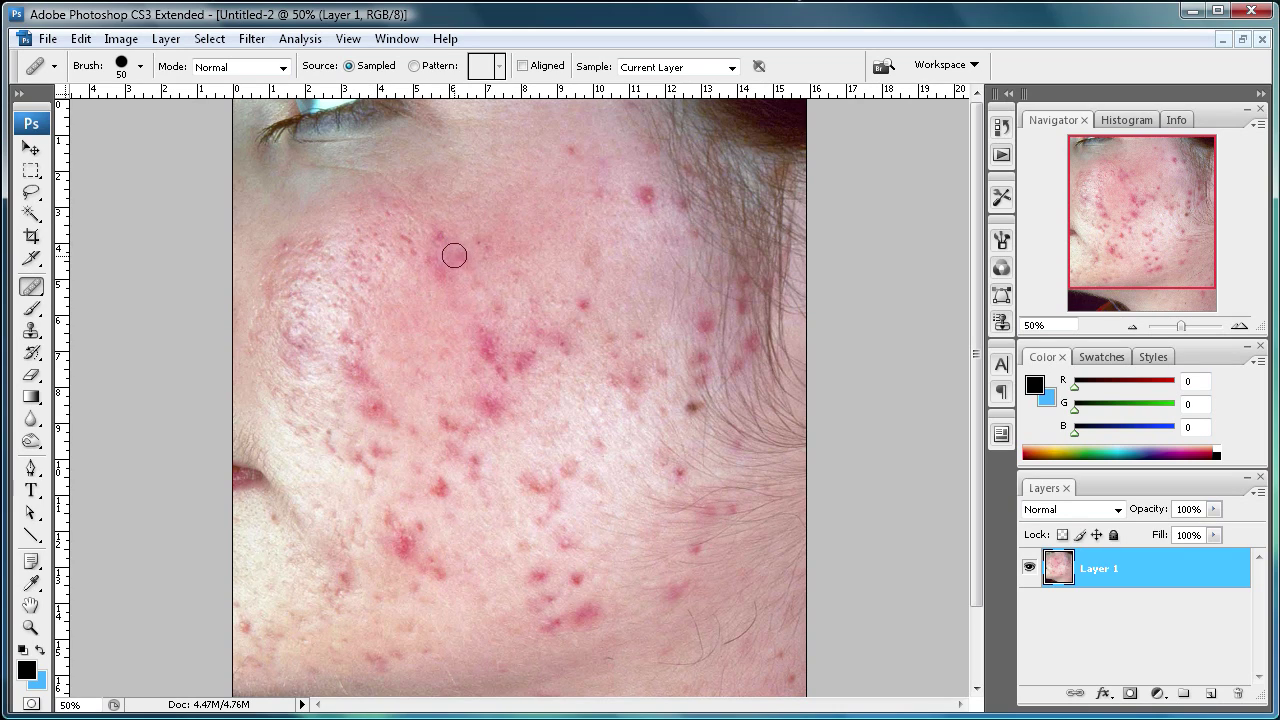
{"action": "left_click", "coordinate": [449, 274]}
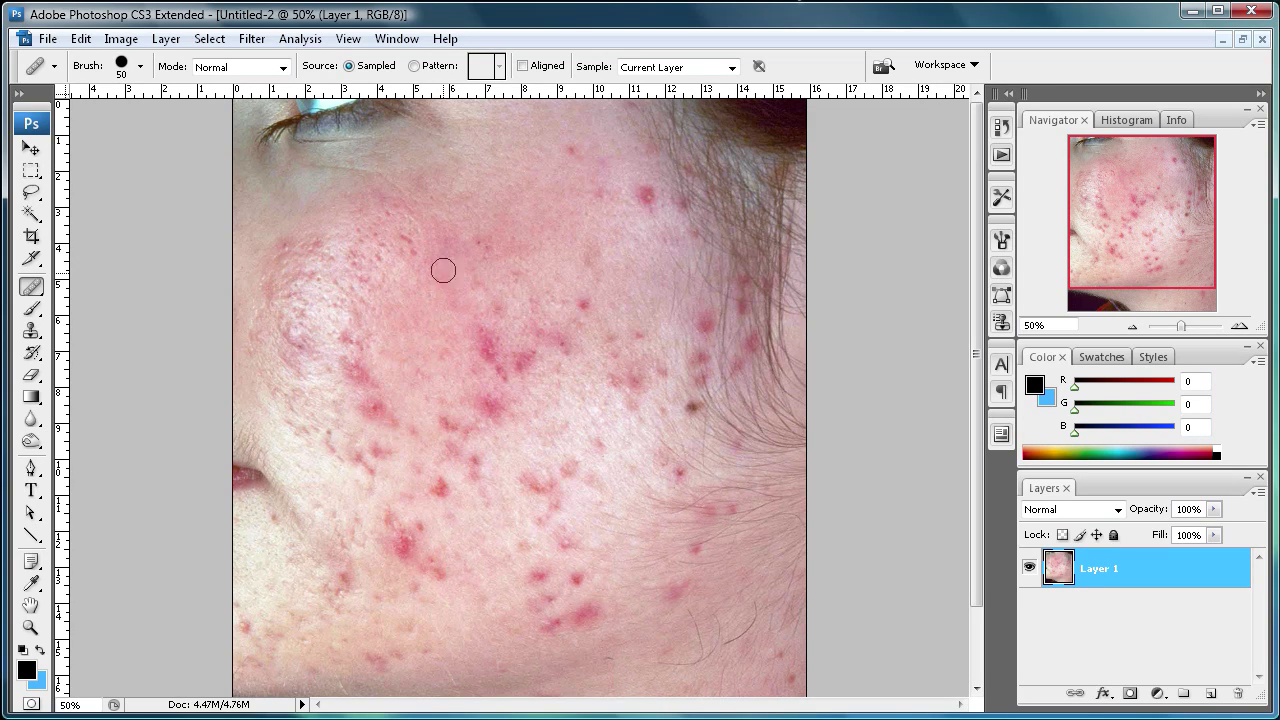
{"action": "left_click", "coordinate": [476, 241]}
- Heal the cluster of red spots across the centre of the cheek, working outward to the surrounding small blemishes
{"action": "left_click", "coordinate": [487, 335]}
{"action": "left_click", "coordinate": [498, 366]}
{"action": "left_click", "coordinate": [489, 354]}
{"action": "left_click", "coordinate": [520, 360]}
{"action": "left_click", "coordinate": [545, 336]}
{"action": "left_click", "coordinate": [584, 301]}
{"action": "left_click", "coordinate": [583, 322]}
{"action": "left_click", "coordinate": [564, 347]}
{"action": "left_click", "coordinate": [546, 331]}
{"action": "left_click", "coordinate": [515, 305]}
{"action": "left_click", "coordinate": [476, 365]}
{"action": "left_click", "coordinate": [500, 331]}
{"action": "left_click", "coordinate": [524, 333]}
{"action": "left_click", "coordinate": [514, 273]}
{"action": "left_click", "coordinate": [474, 348]}
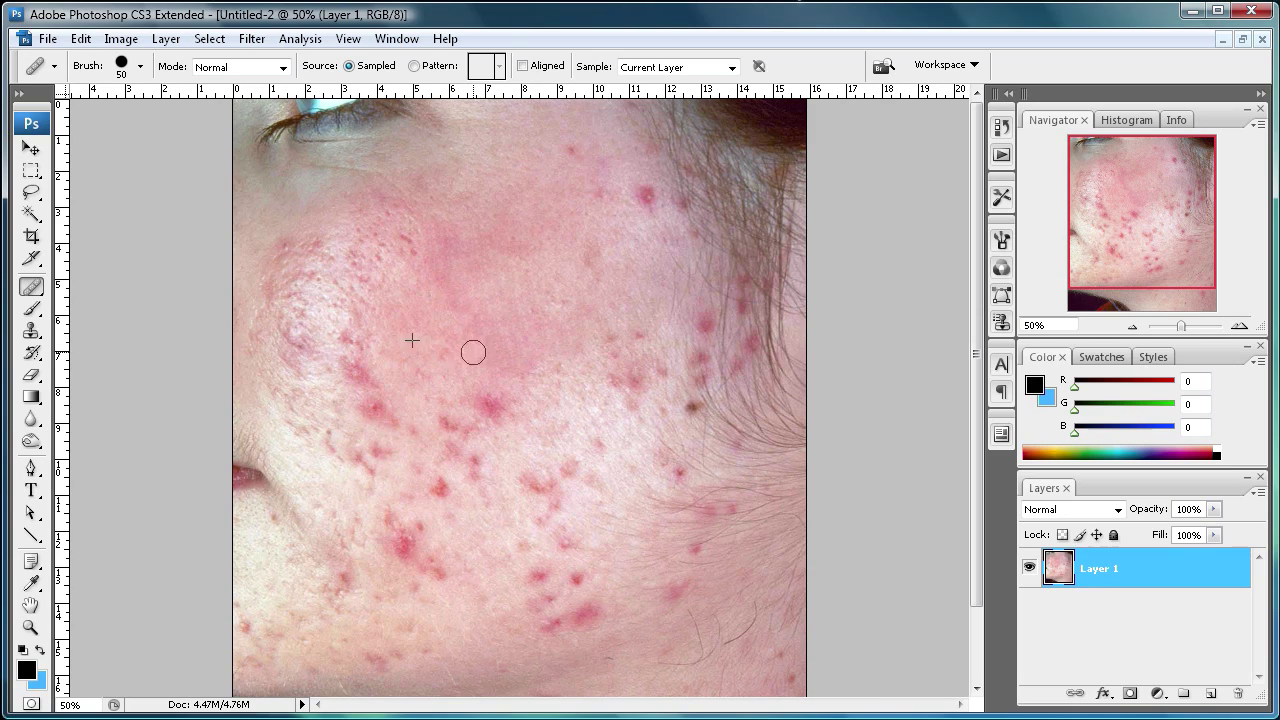
- Heal the small bumps on the inner cheek just beside the sampled skin area
{"action": "left_click", "coordinate": [408, 250]}
{"action": "left_click", "coordinate": [429, 261]}
{"action": "left_click", "coordinate": [406, 291]}
{"action": "left_click", "coordinate": [395, 321]}
{"action": "left_click", "coordinate": [416, 224]}
{"action": "left_click", "coordinate": [381, 260]}
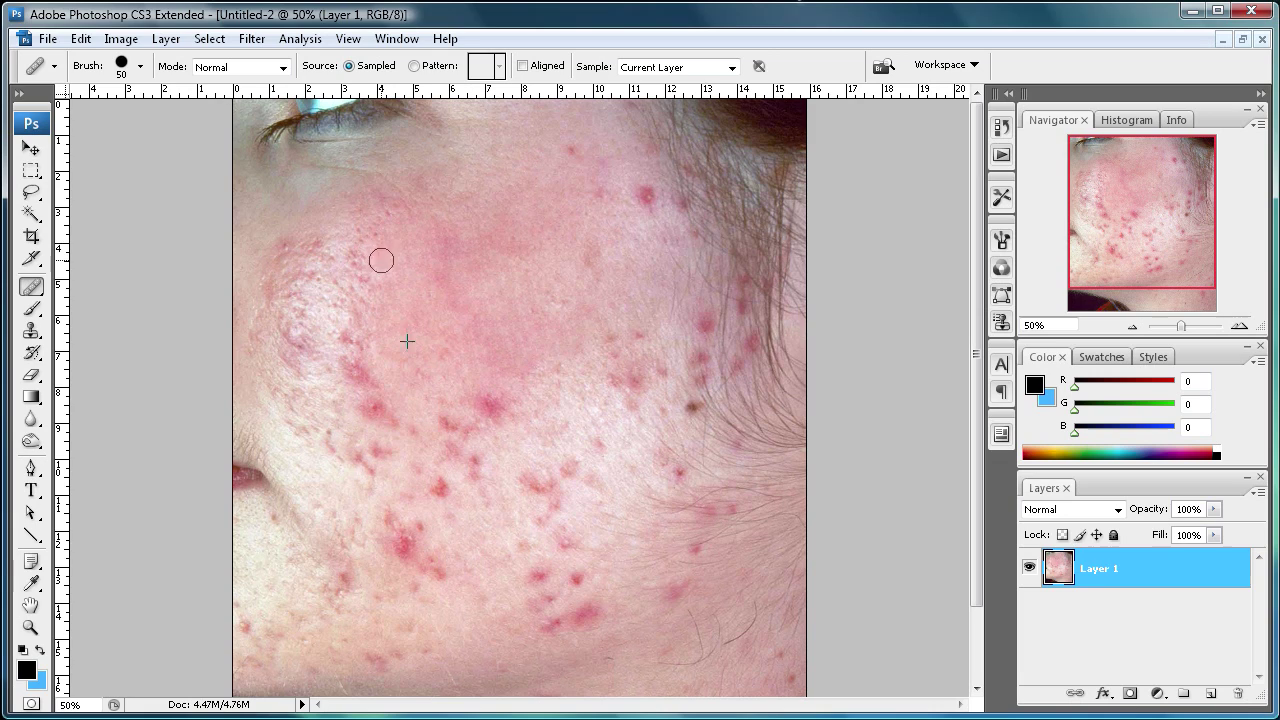
- Heal the stray hairs on the lower jaw and the red spots along the temple and hairline
{"action": "mouse_move", "coordinate": [696, 606]}
{"action": "left_mouse_down"}
{"action": "mouse_move", "coordinate": [700, 659]}
{"action": "mouse_move", "coordinate": [661, 662]}
{"action": "left_mouse_up"}
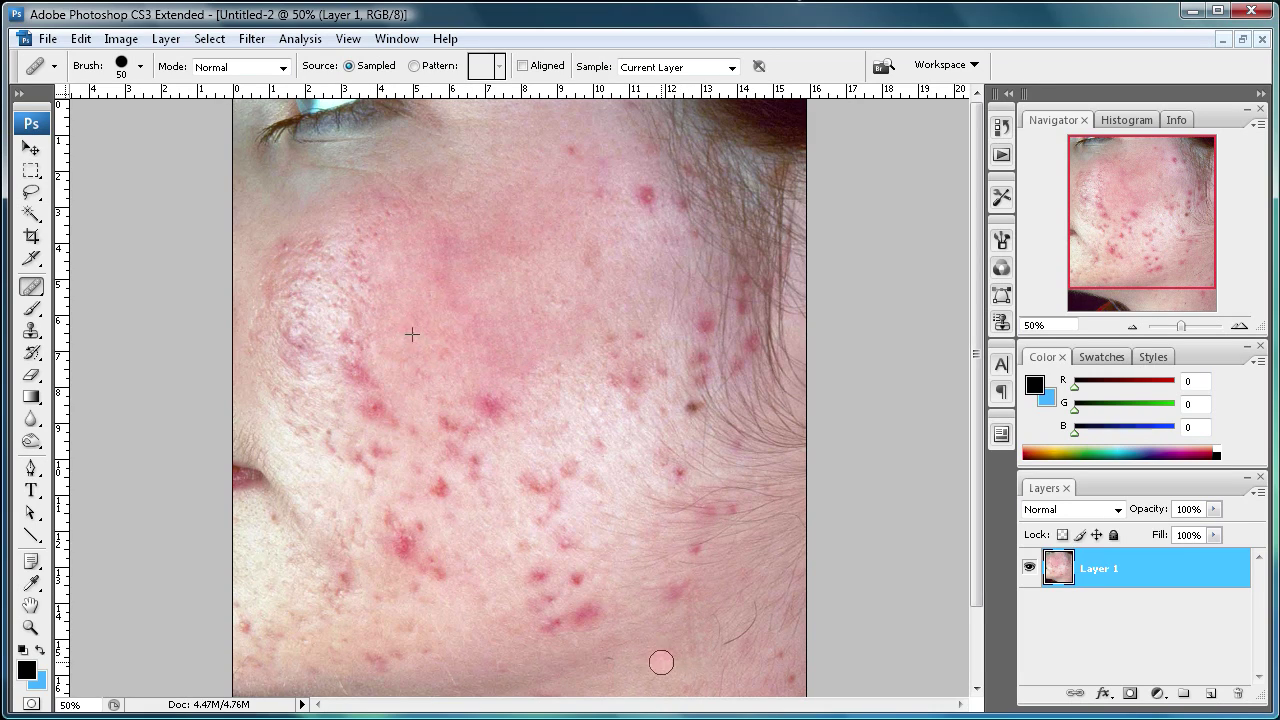
{"action": "left_click_drag", "start_coordinate": [718, 624], "coordinate": [717, 637]}
{"action": "left_click", "coordinate": [700, 323]}
{"action": "left_click", "coordinate": [646, 194]}
{"action": "left_click", "coordinate": [574, 154]}
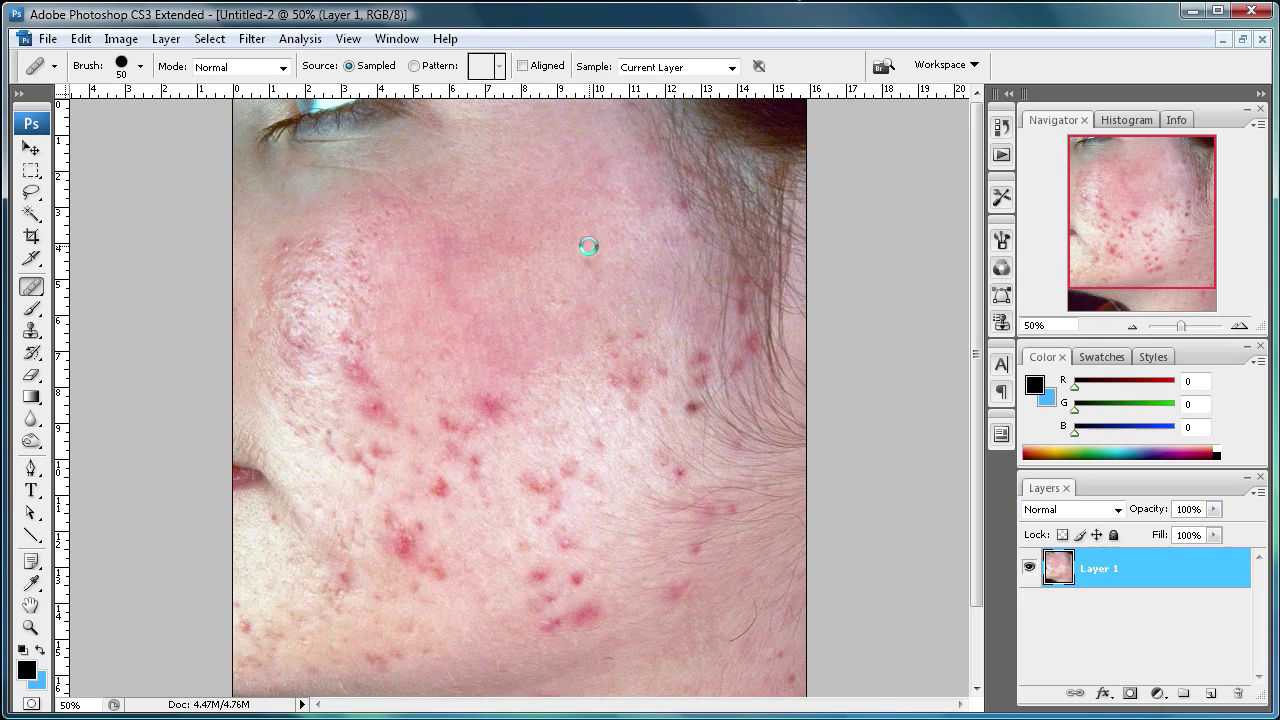
{"action": "left_click", "coordinate": [594, 205]}
{"action": "left_click", "coordinate": [739, 287]}
- Heal the red spots running down the inner cheek beside the rough, shiny skin
{"action": "left_click", "coordinate": [375, 229]}
{"action": "left_click", "coordinate": [366, 351]}
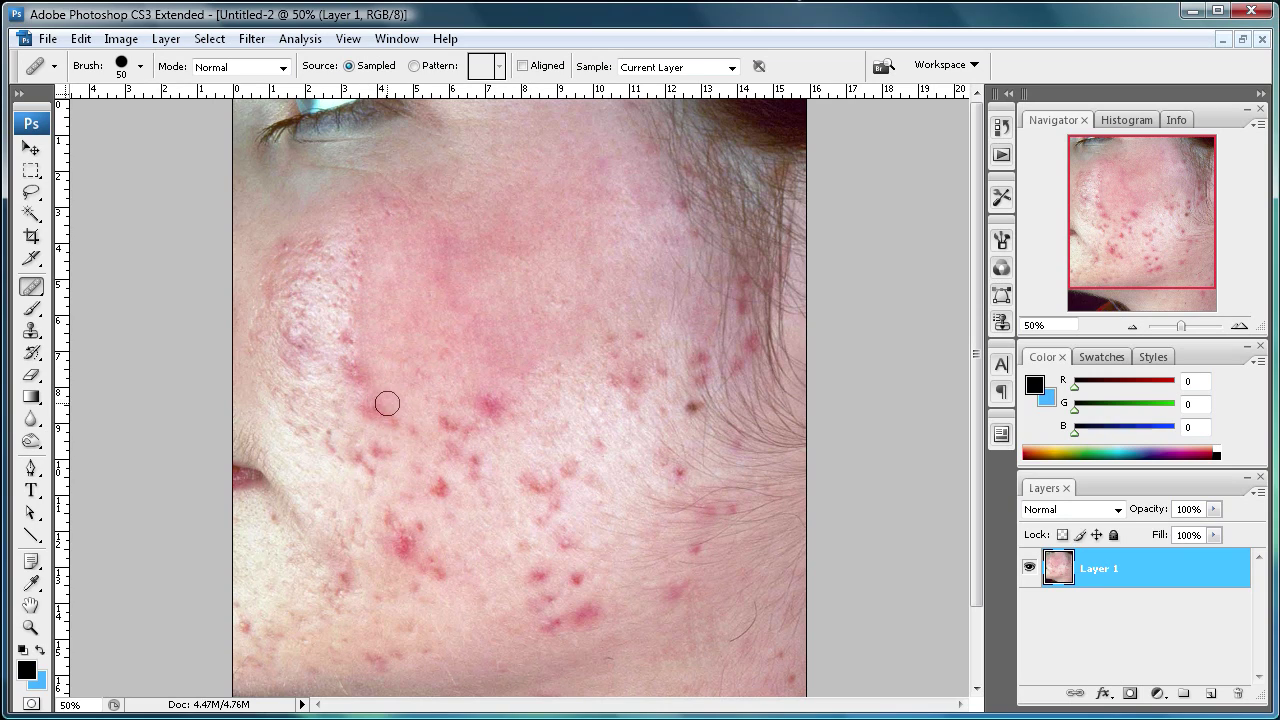
{"action": "left_click", "coordinate": [368, 374]}
{"action": "left_click", "coordinate": [361, 355]}
{"action": "left_click", "coordinate": [354, 323]}
{"action": "mouse_move", "coordinate": [354, 323]}
{"action": "left_mouse_down"}
{"action": "mouse_move", "coordinate": [374, 224]}
{"action": "mouse_move", "coordinate": [409, 205]}
{"action": "mouse_move", "coordinate": [360, 226]}
{"action": "mouse_move", "coordinate": [338, 278]}
{"action": "mouse_move", "coordinate": [338, 331]}
{"action": "mouse_move", "coordinate": [378, 400]}
{"action": "mouse_move", "coordinate": [338, 335]}
{"action": "left_mouse_up"}
- Paint long healing strokes down the rough, bumpy skin beside the nose
{"action": "mouse_move", "coordinate": [323, 237]}
{"action": "left_mouse_down"}
{"action": "mouse_move", "coordinate": [321, 331]}
{"action": "mouse_move", "coordinate": [397, 431]}
{"action": "mouse_move", "coordinate": [337, 380]}
{"action": "left_mouse_up"}
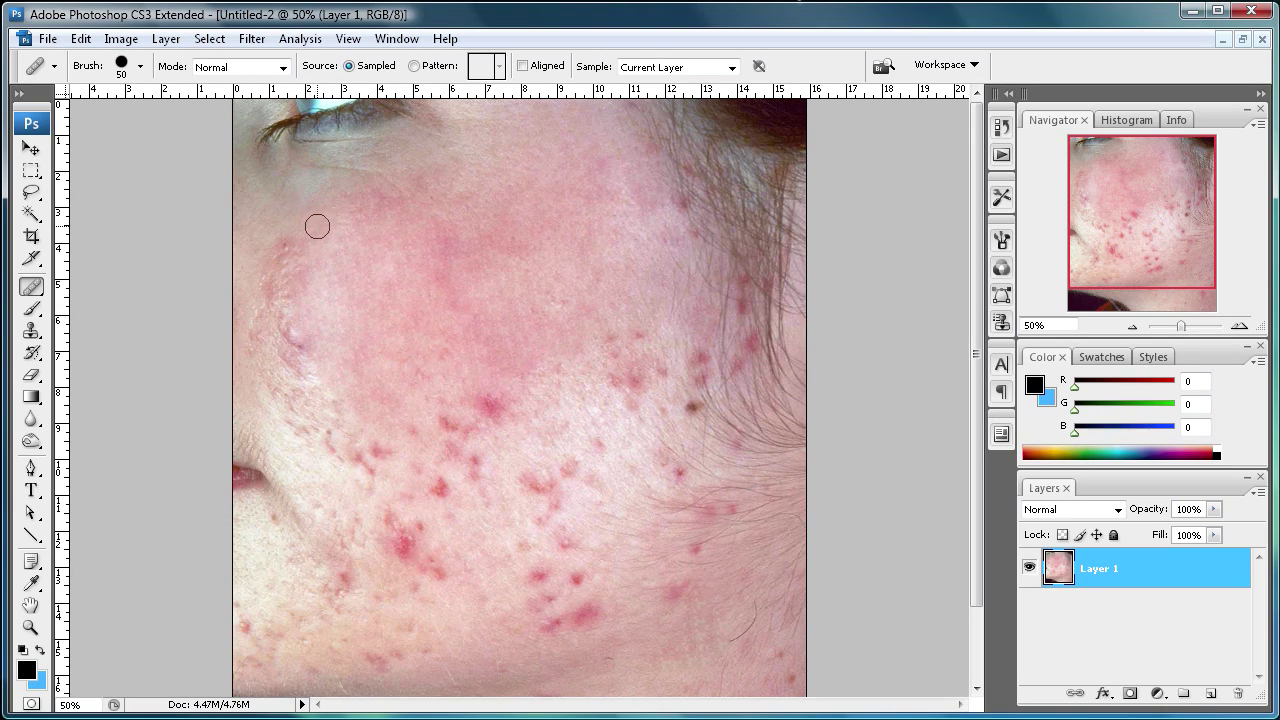
{"action": "mouse_move", "coordinate": [329, 211]}
{"action": "left_mouse_down"}
{"action": "mouse_move", "coordinate": [296, 266]}
{"action": "mouse_move", "coordinate": [308, 370]}
{"action": "left_mouse_up"}
{"action": "mouse_move", "coordinate": [289, 244]}
{"action": "left_mouse_down"}
{"action": "mouse_move", "coordinate": [277, 303]}
{"action": "mouse_move", "coordinate": [291, 357]}
{"action": "left_mouse_up"}
- Brush over the reddened patches on the upper cheek with the Healing Brush to even the skin
{"action": "mouse_move", "coordinate": [432, 258]}
{"action": "left_mouse_down"}
{"action": "mouse_move", "coordinate": [428, 282]}
{"action": "mouse_move", "coordinate": [477, 233]}
{"action": "mouse_move", "coordinate": [443, 255]}
{"action": "left_mouse_up"}
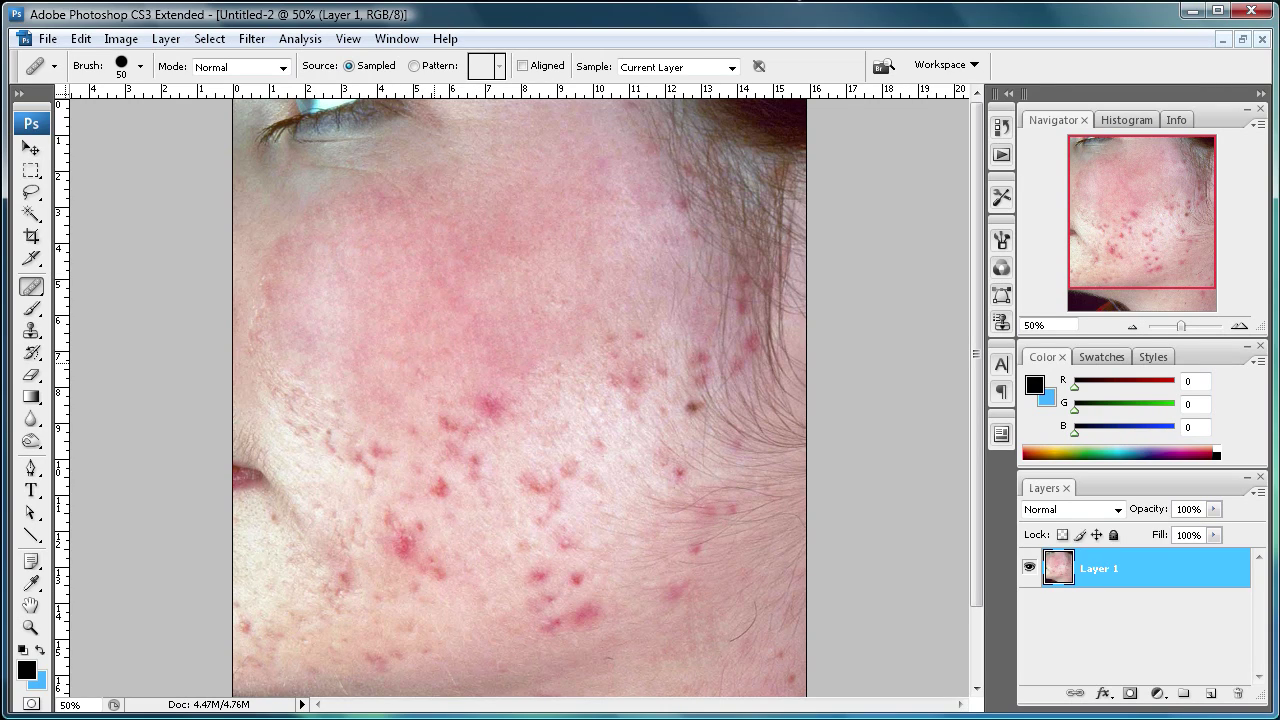
{"action": "left_click_drag", "start_coordinate": [518, 243], "coordinate": [463, 275]}
{"action": "left_click_drag", "start_coordinate": [481, 230], "coordinate": [453, 257]}
{"action": "mouse_move", "coordinate": [400, 209]}
{"action": "left_mouse_down"}
{"action": "mouse_move", "coordinate": [349, 205]}
{"action": "mouse_move", "coordinate": [326, 227]}
{"action": "left_mouse_up"}
- Heal the bumps beside the nose and the line of spots descending toward the corner of the mouth
{"action": "left_click_drag", "start_coordinate": [255, 341], "coordinate": [264, 373]}
{"action": "left_click", "coordinate": [283, 397]}
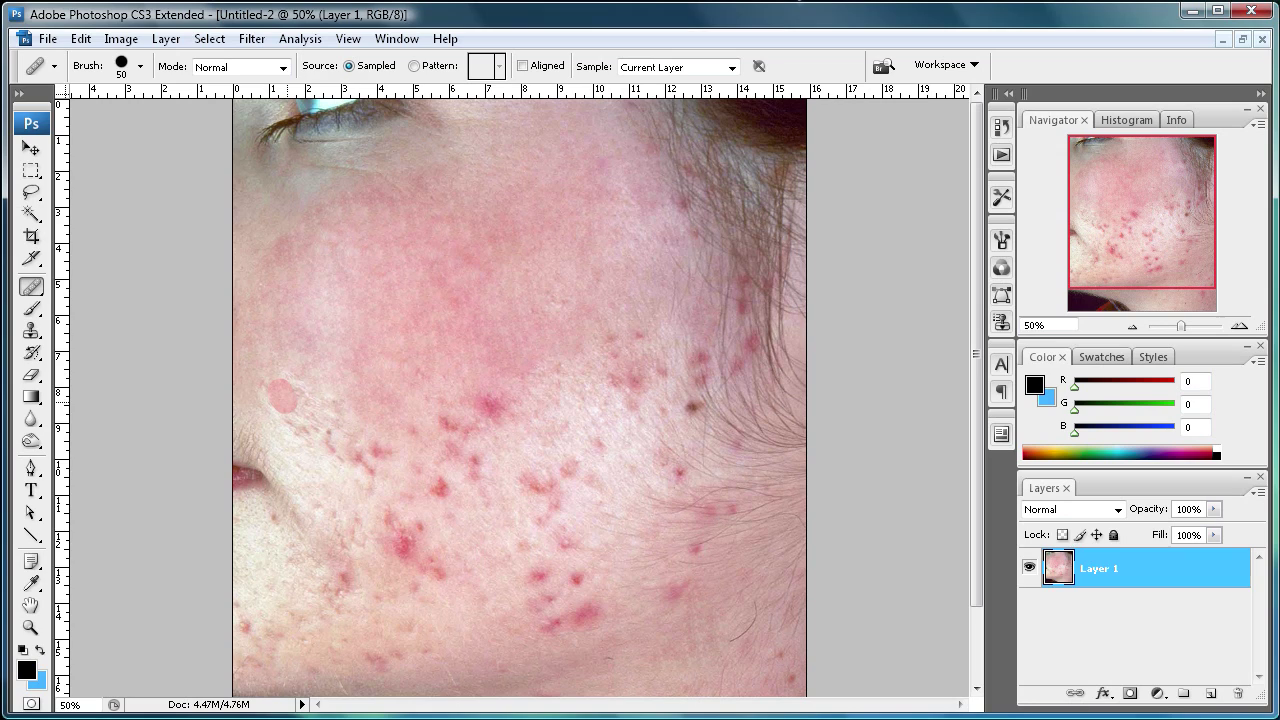
{"action": "mouse_move", "coordinate": [301, 388]}
{"action": "left_mouse_down"}
{"action": "mouse_move", "coordinate": [305, 411]}
{"action": "mouse_move", "coordinate": [340, 417]}
{"action": "mouse_move", "coordinate": [353, 471]}
{"action": "left_mouse_up"}
{"action": "left_click", "coordinate": [365, 452]}
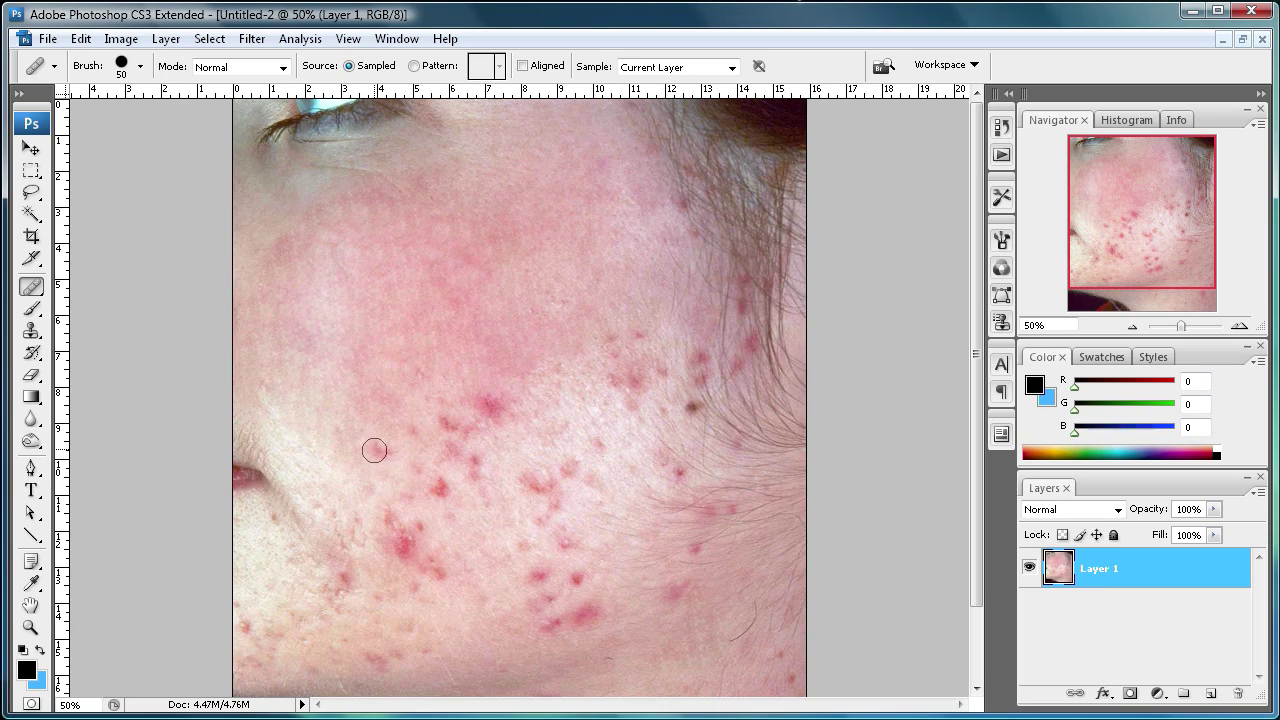
- Heal the large red spot at mid-cheek and the smaller blemishes directly below it
{"action": "left_click", "coordinate": [494, 415]}
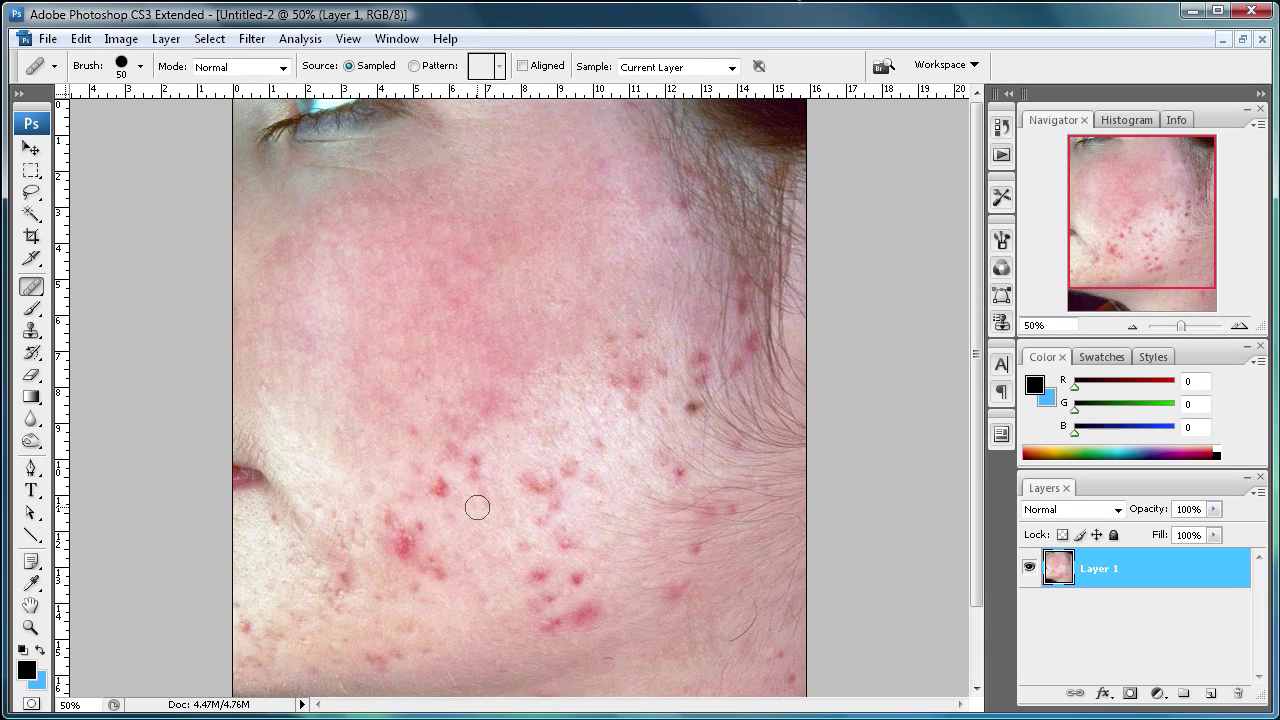
{"action": "left_click", "coordinate": [471, 453]}
{"action": "left_click", "coordinate": [475, 481]}
{"action": "left_click", "coordinate": [463, 461]}
{"action": "left_click_drag", "start_coordinate": [466, 455], "coordinate": [468, 452]}
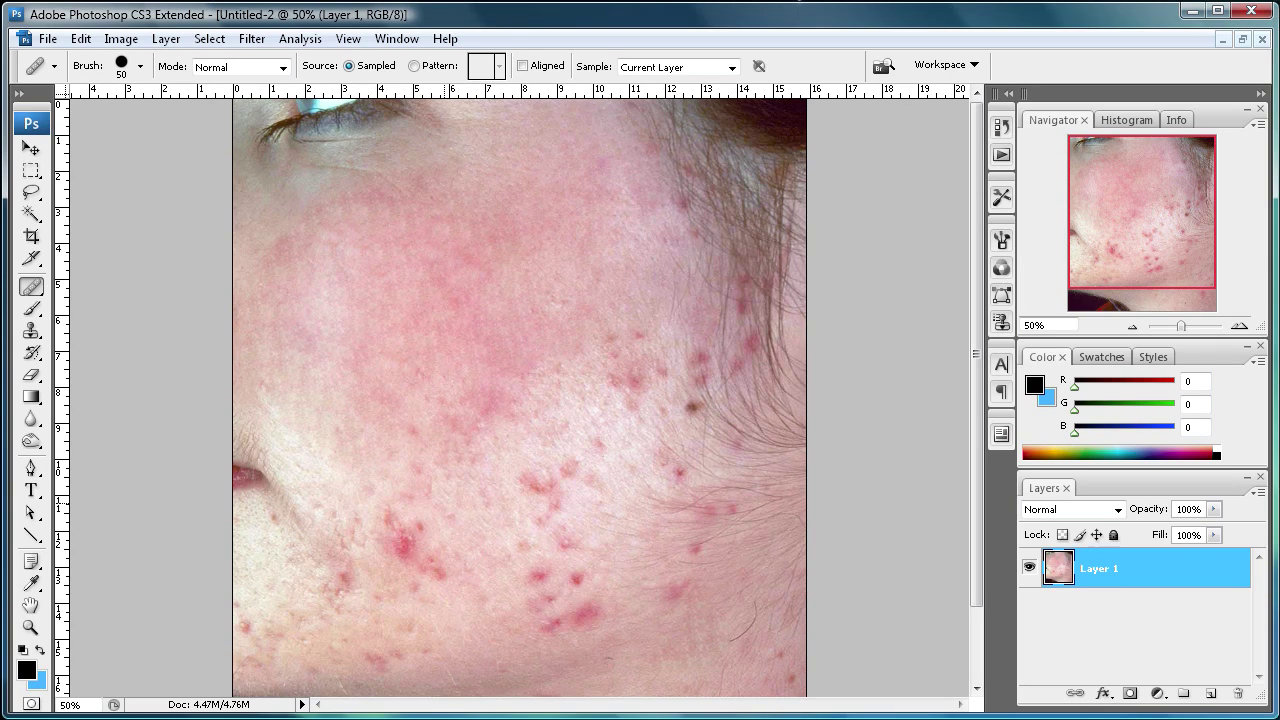
- Heal the inflamed spots on the lower cheek and the red marks just above the jawline
{"action": "left_click_drag", "start_coordinate": [402, 543], "coordinate": [394, 523]}
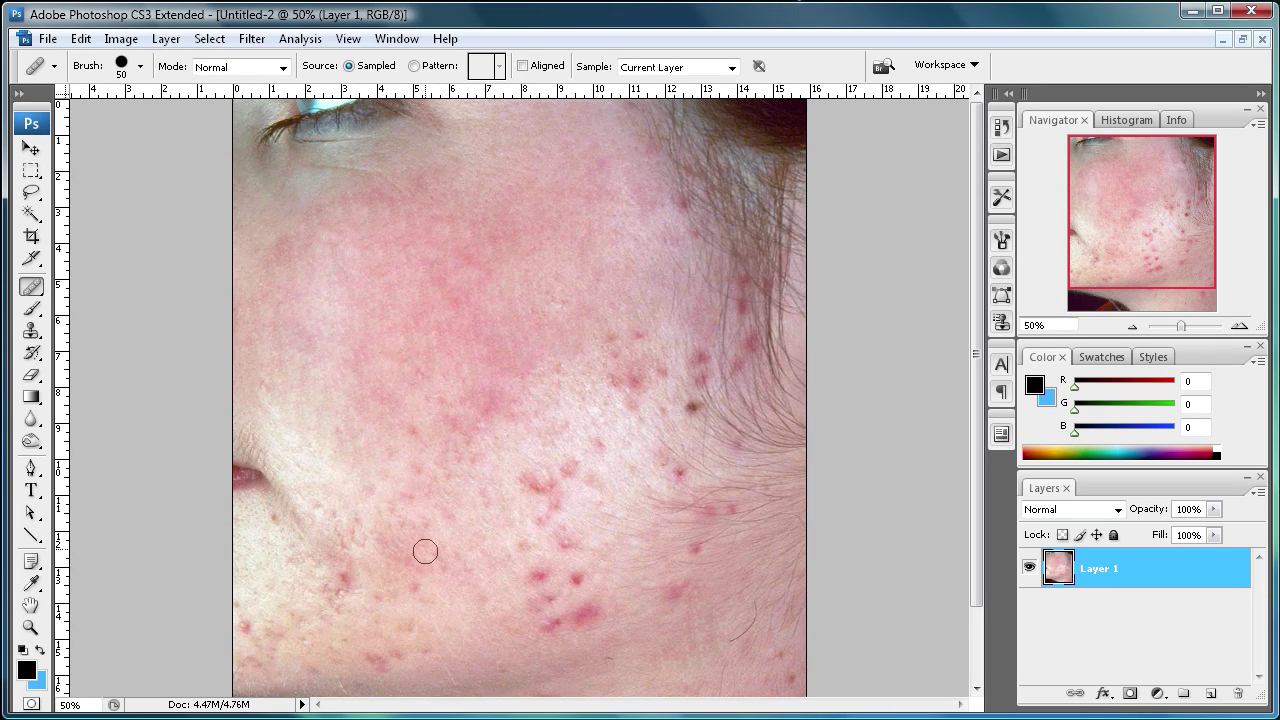
{"action": "left_click_drag", "start_coordinate": [522, 481], "coordinate": [534, 489]}
{"action": "left_click_drag", "start_coordinate": [548, 483], "coordinate": [548, 483]}
{"action": "mouse_move", "coordinate": [565, 456]}
{"action": "left_mouse_down"}
{"action": "mouse_move", "coordinate": [553, 509]}
{"action": "mouse_move", "coordinate": [564, 572]}
{"action": "mouse_move", "coordinate": [513, 529]}
{"action": "left_mouse_up"}
{"action": "left_click", "coordinate": [579, 585]}
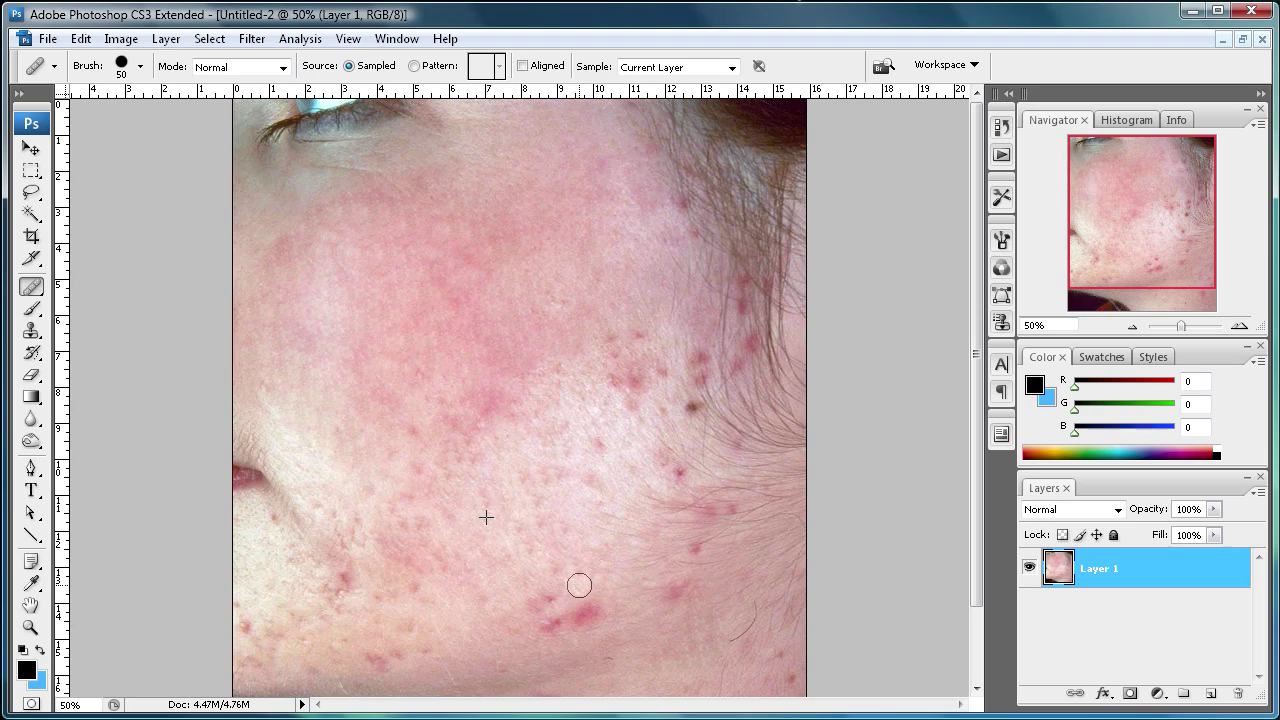
{"action": "left_click_drag", "start_coordinate": [545, 626], "coordinate": [604, 605]}
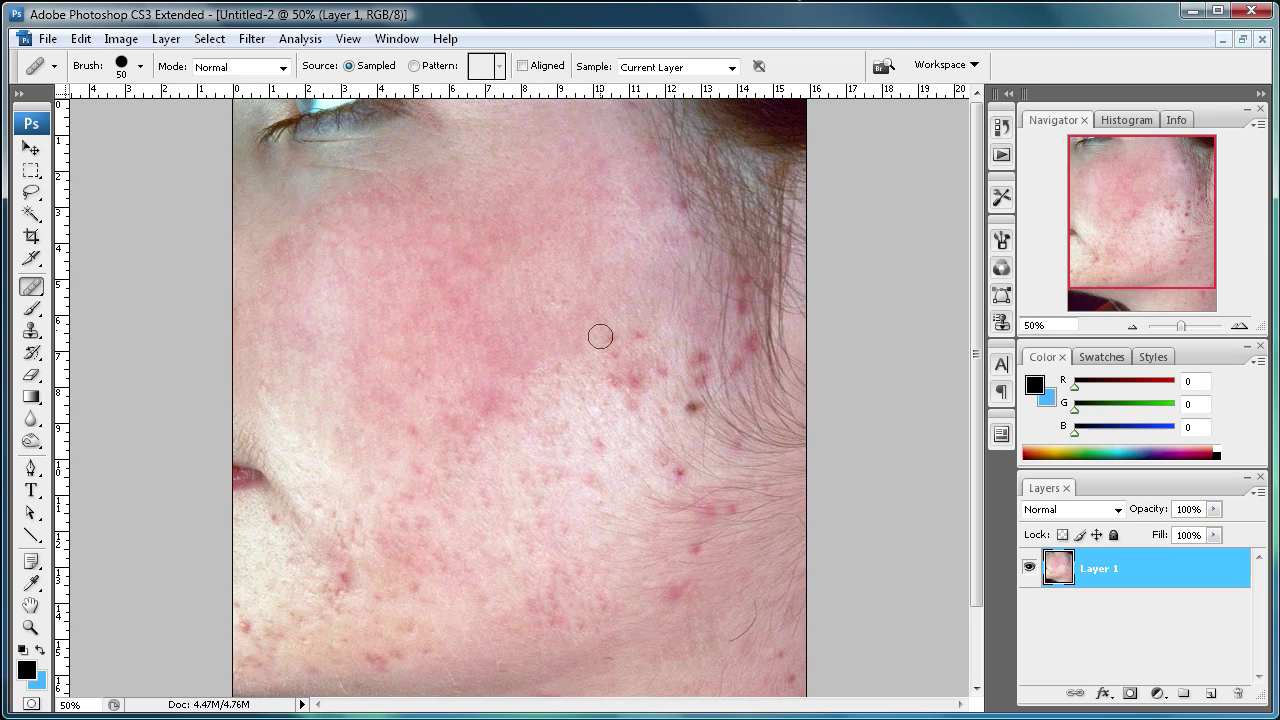
- Heal the blemish cluster on the outer cheek, then touch up the mid-cheek, lower cheek and chin spots
{"action": "left_click", "coordinate": [644, 370]}
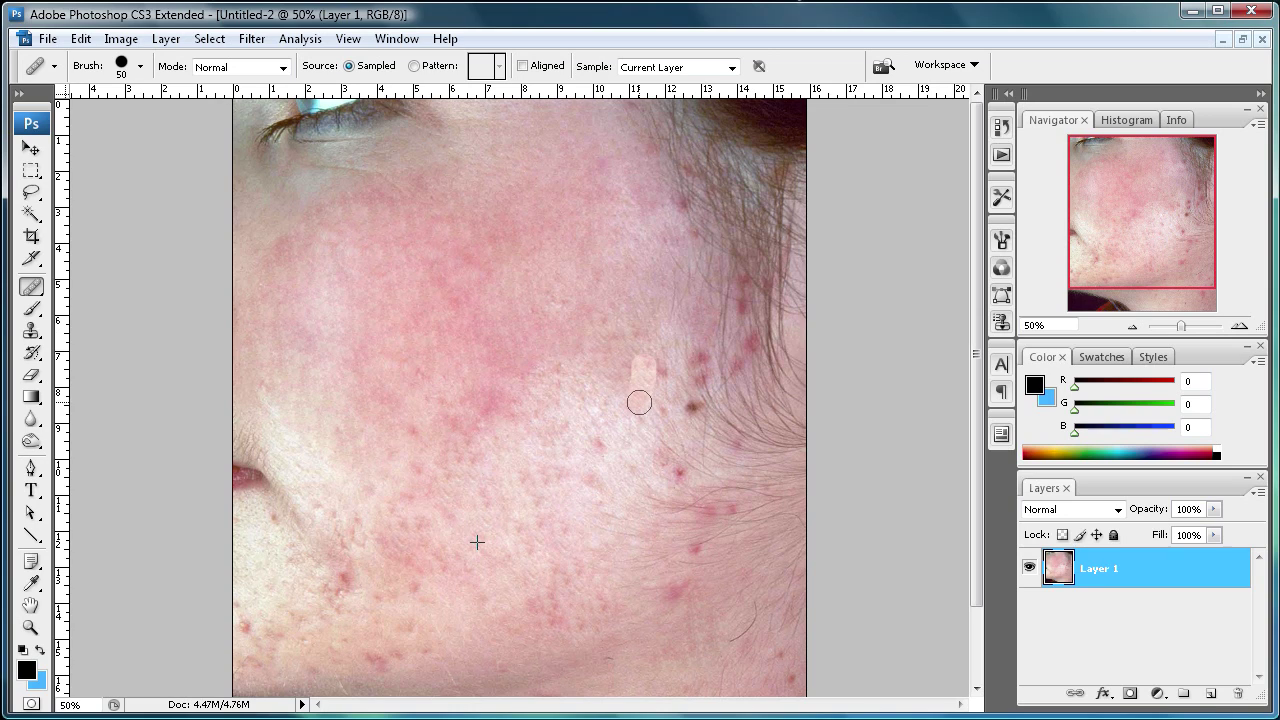
{"action": "left_click_drag", "start_coordinate": [490, 422], "coordinate": [498, 398]}
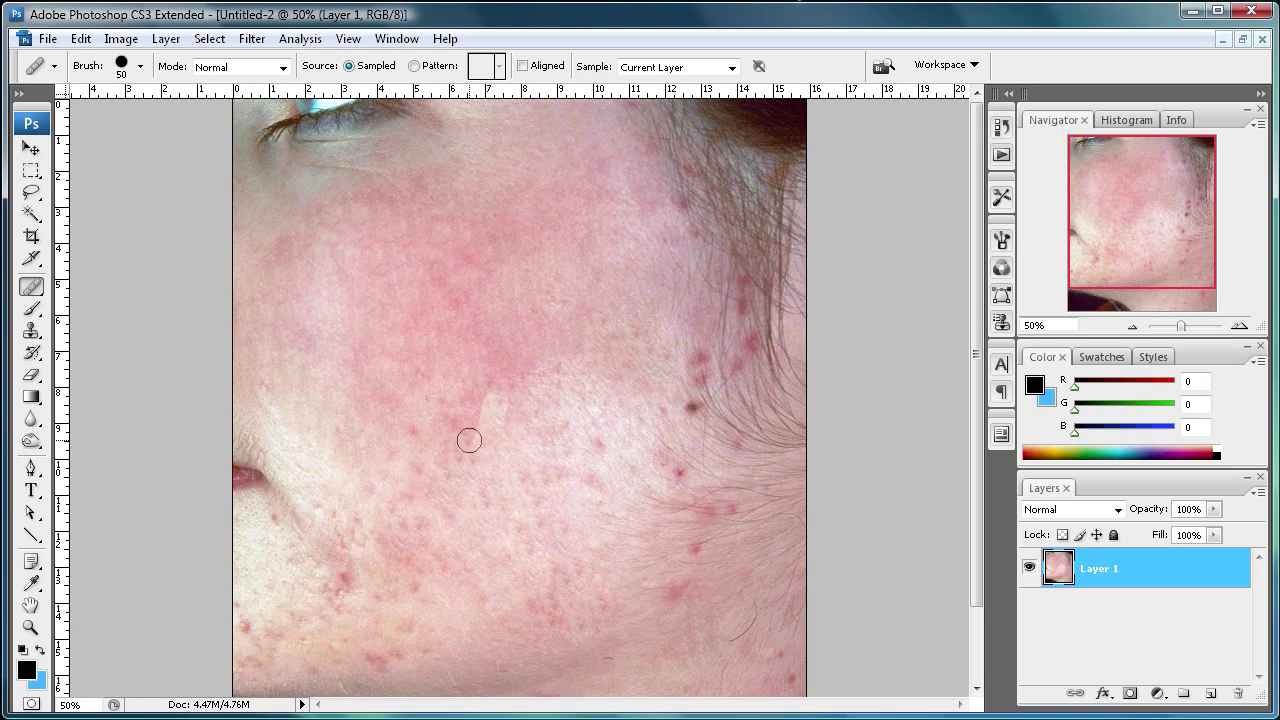
{"action": "left_click_drag", "start_coordinate": [442, 494], "coordinate": [416, 465]}
{"action": "mouse_move", "coordinate": [403, 547]}
{"action": "left_mouse_down"}
{"action": "mouse_move", "coordinate": [409, 566]}
{"action": "mouse_move", "coordinate": [406, 525]}
{"action": "left_mouse_up"}
{"action": "left_click_drag", "start_coordinate": [386, 646], "coordinate": [383, 652]}
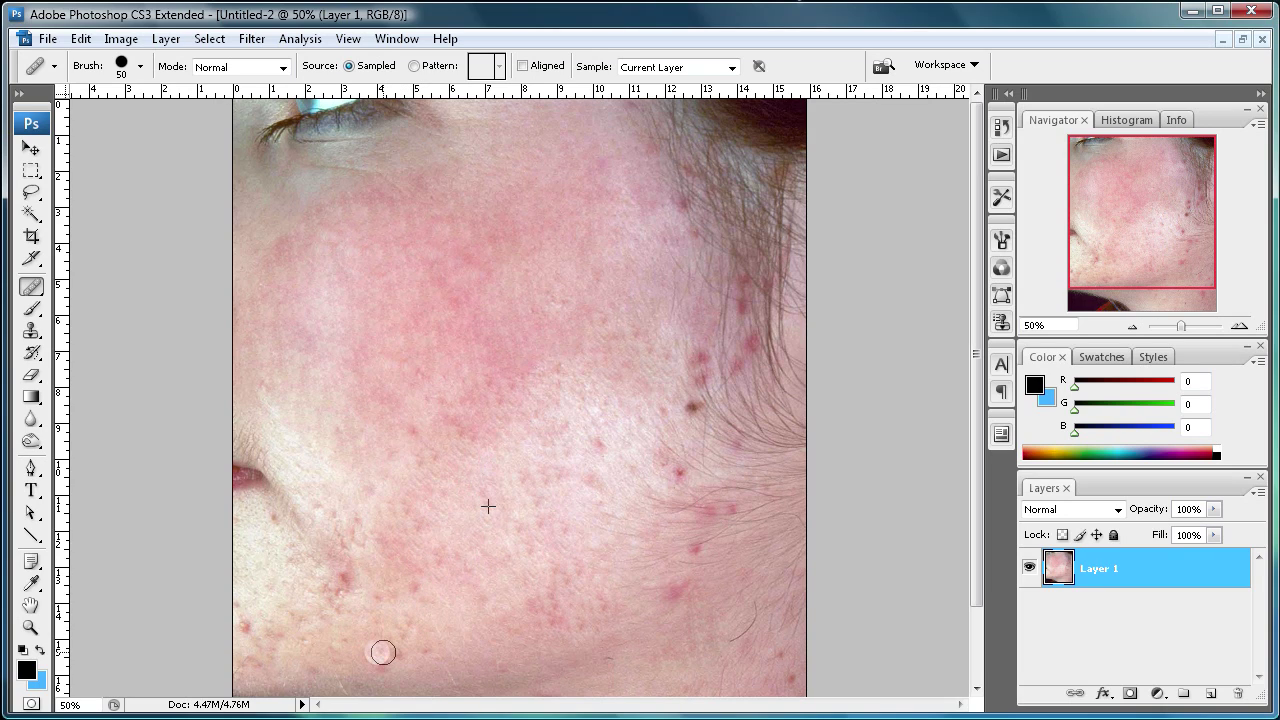
{"action": "left_click_drag", "start_coordinate": [427, 549], "coordinate": [419, 551]}
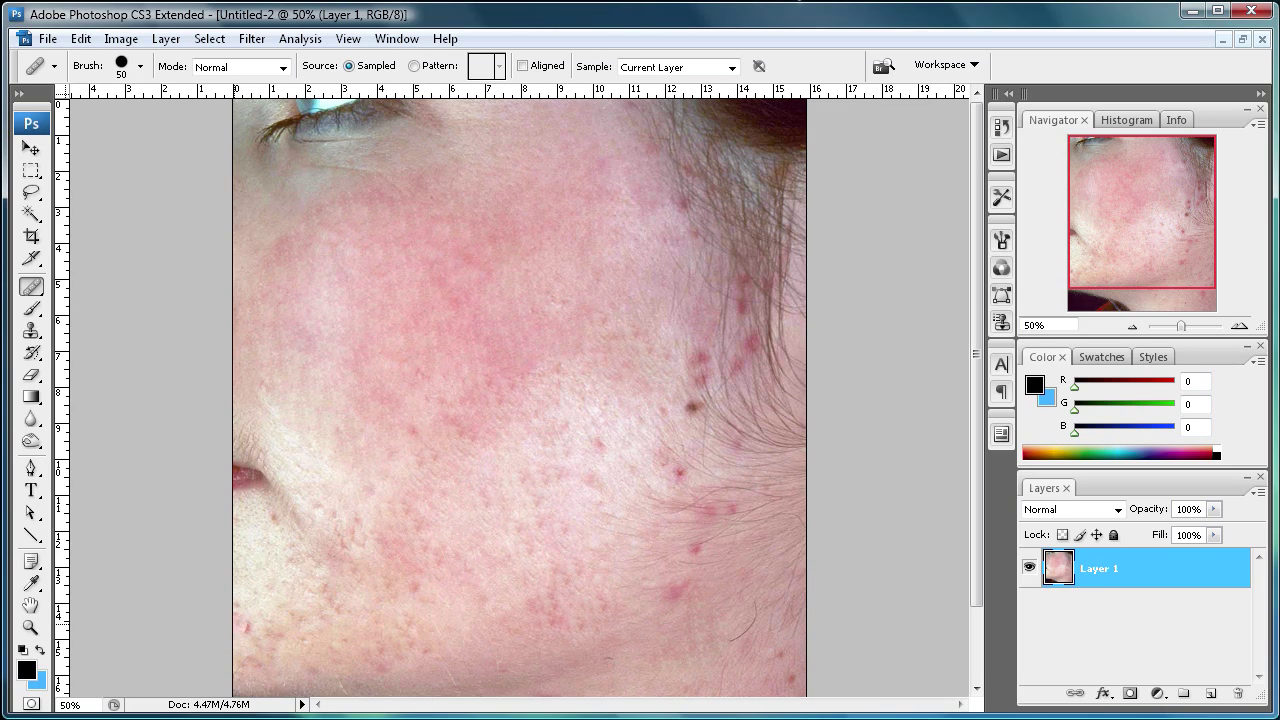
- Heal the remaining small spots on the pale outer cheek and toward the hairs near the ear
{"action": "left_click_drag", "start_coordinate": [623, 464], "coordinate": [608, 446]}
{"action": "left_click_drag", "start_coordinate": [606, 457], "coordinate": [599, 482]}
{"action": "left_click", "coordinate": [665, 412]}
{"action": "left_click", "coordinate": [664, 452]}
{"action": "left_click", "coordinate": [683, 476]}
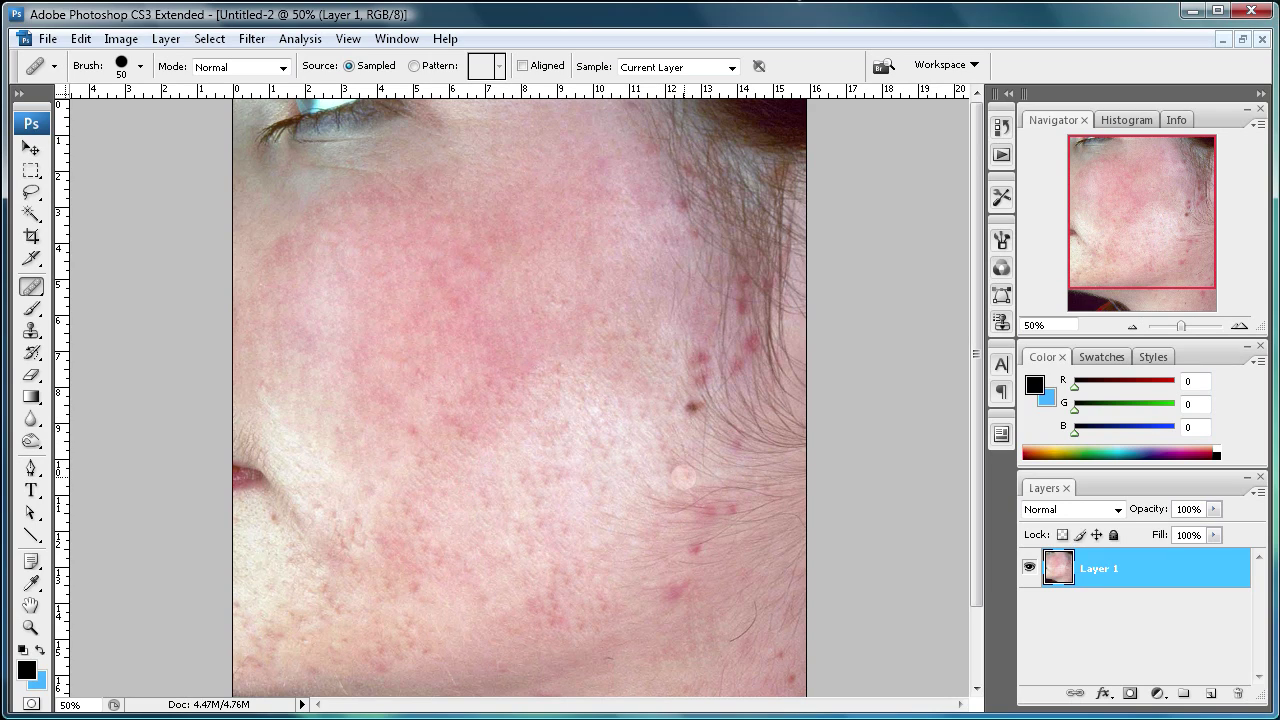
{"action": "left_click_drag", "start_coordinate": [640, 554], "coordinate": [643, 528]}
{"action": "left_click", "coordinate": [645, 510]}
{"action": "left_click", "coordinate": [620, 508]}
- Heal the small marks along the jawline from the chin to below the cheek
{"action": "left_click", "coordinate": [343, 676]}
{"action": "left_click", "coordinate": [325, 674]}
{"action": "left_click", "coordinate": [257, 676]}
{"action": "left_click", "coordinate": [476, 644]}
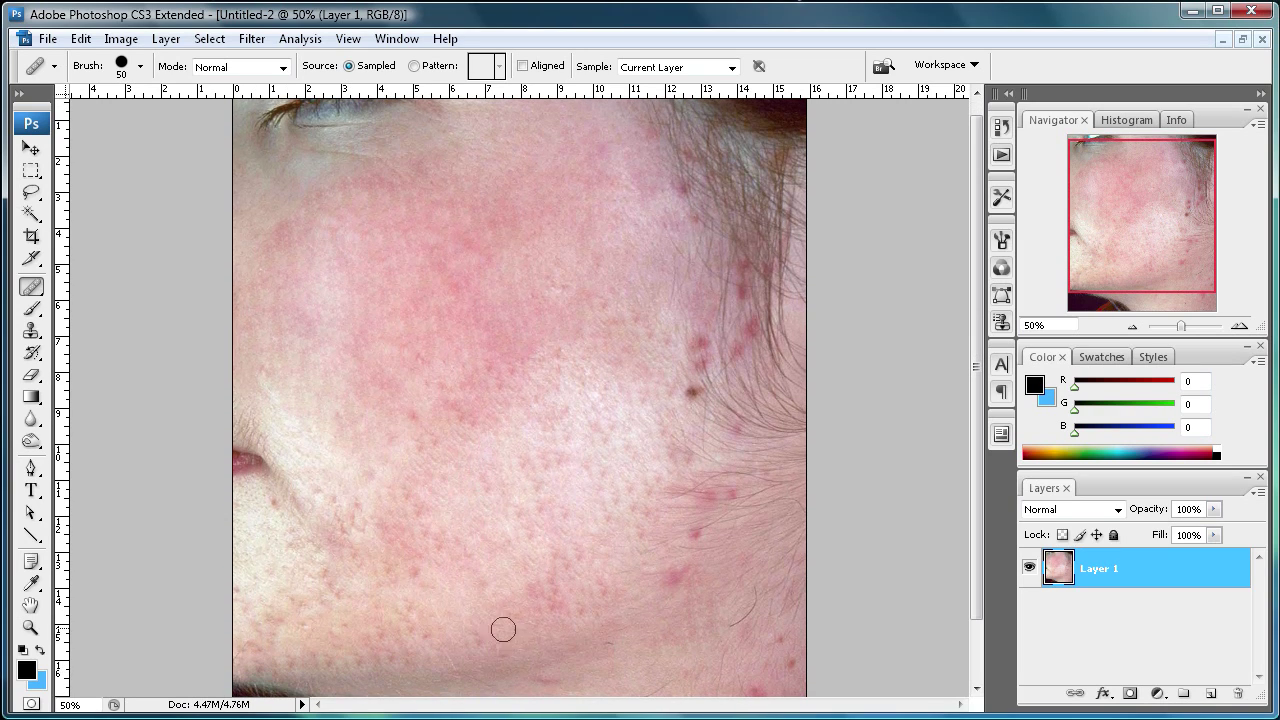
{"action": "left_click", "coordinate": [601, 638]}
- Heal the leftover spots between the mouth corner and lower cheek, and the dark mole near the hairline
{"action": "scroll", "coordinate": [633, 503], "scroll_direction": "up", "scroll_amount": 1}
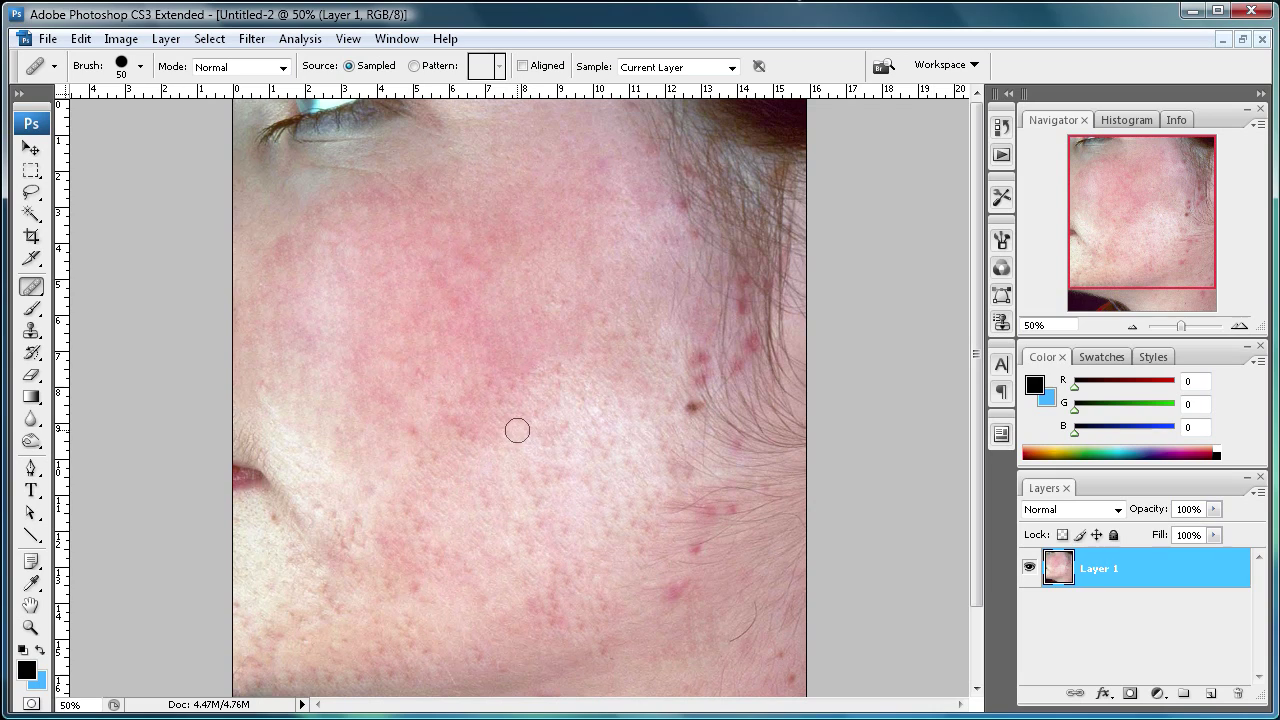
{"action": "left_click", "coordinate": [353, 545]}
{"action": "left_click", "coordinate": [364, 494]}
{"action": "left_click_drag", "start_coordinate": [344, 514], "coordinate": [336, 532]}
{"action": "left_click", "coordinate": [416, 420]}
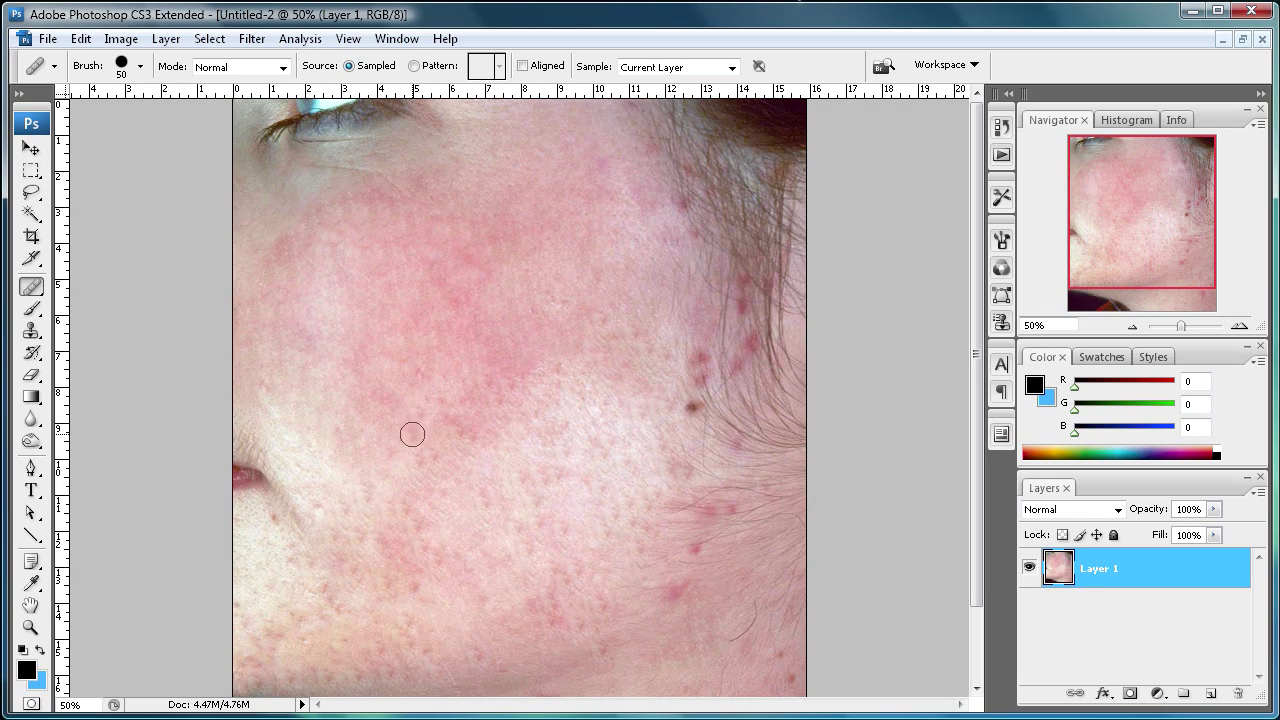
{"action": "left_click_drag", "start_coordinate": [280, 511], "coordinate": [326, 546]}
{"action": "left_click", "coordinate": [389, 578]}
{"action": "mouse_move", "coordinate": [408, 582]}
{"action": "left_mouse_down"}
{"action": "mouse_move", "coordinate": [418, 554]}
{"action": "mouse_move", "coordinate": [367, 555]}
{"action": "left_mouse_up"}
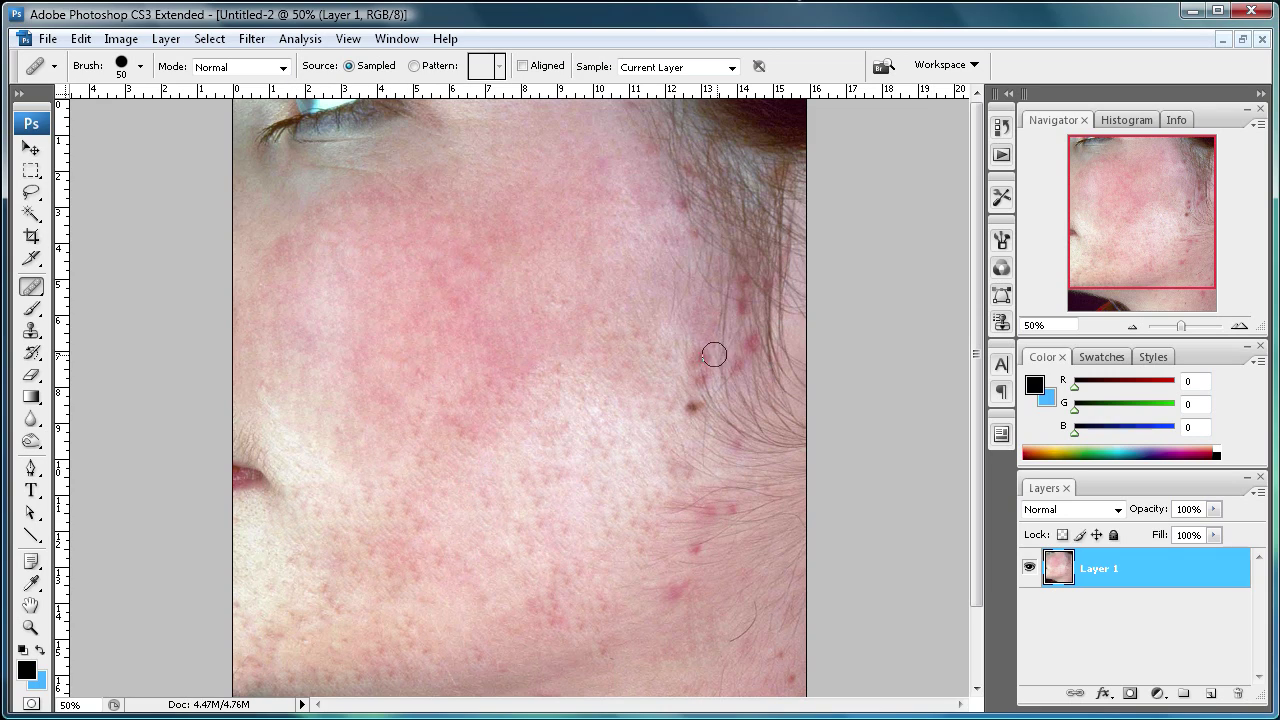
{"action": "left_click_drag", "start_coordinate": [686, 397], "coordinate": [680, 366]}
- Compare the original Snapshot 1 with the latest Healing Brush history state several times, ending on the healed version
{"action": "left_click", "coordinate": [1001, 126]}
{"action": "mouse_move", "coordinate": [974, 300]}
{"action": "left_mouse_down"}
{"action": "mouse_move", "coordinate": [974, 358]}
{"action": "mouse_move", "coordinate": [974, 304]}
{"action": "left_mouse_up"}
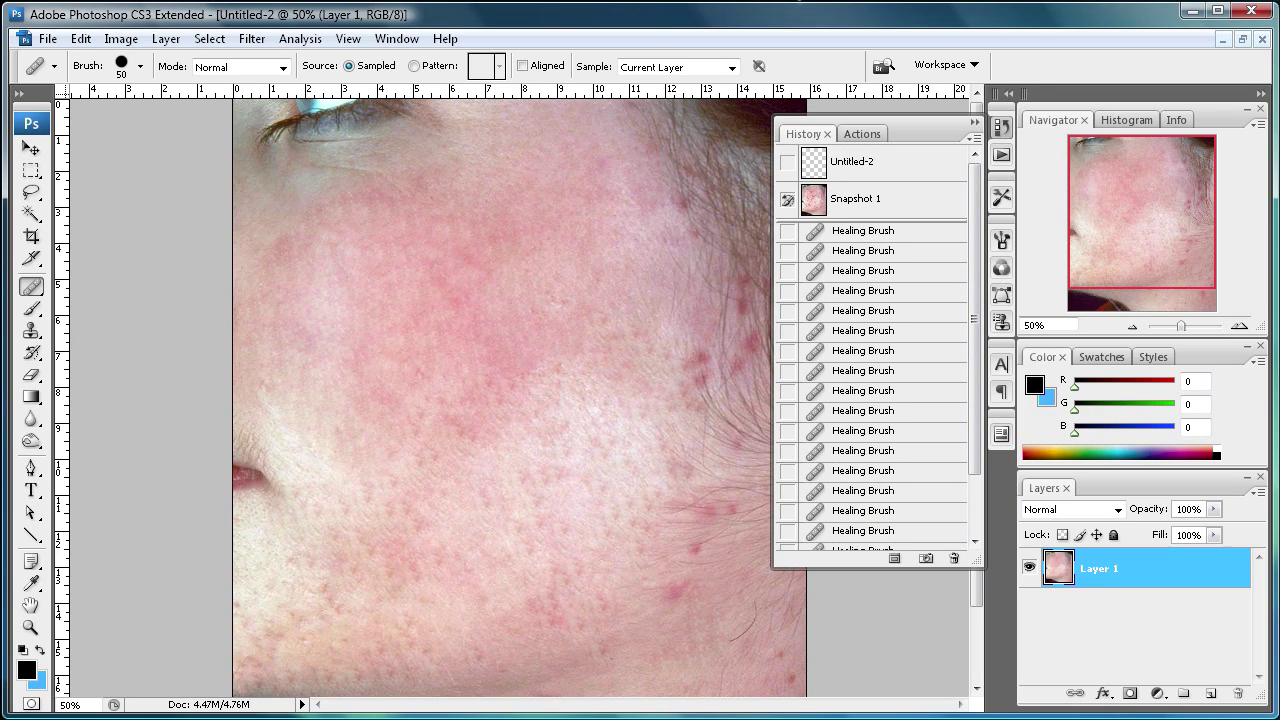
{"action": "left_click", "coordinate": [798, 203]}
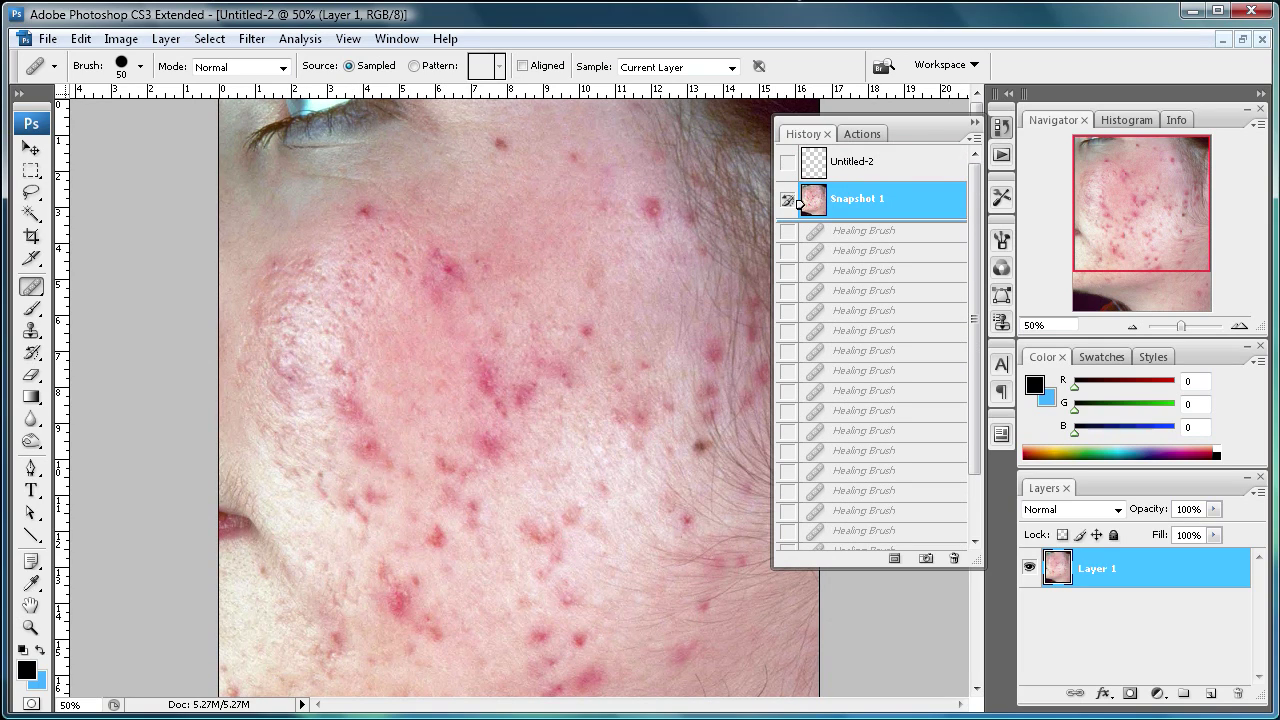
{"action": "left_click_drag", "start_coordinate": [975, 306], "coordinate": [975, 384]}
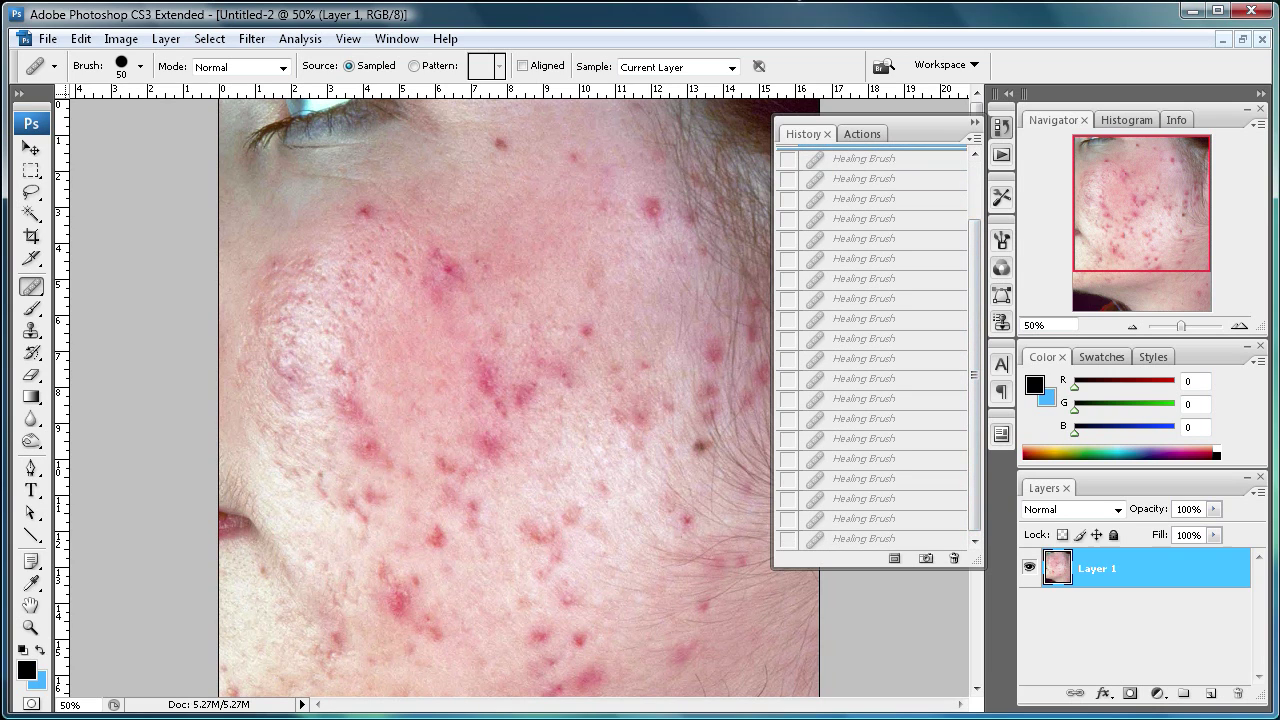
{"action": "left_click", "coordinate": [799, 540]}
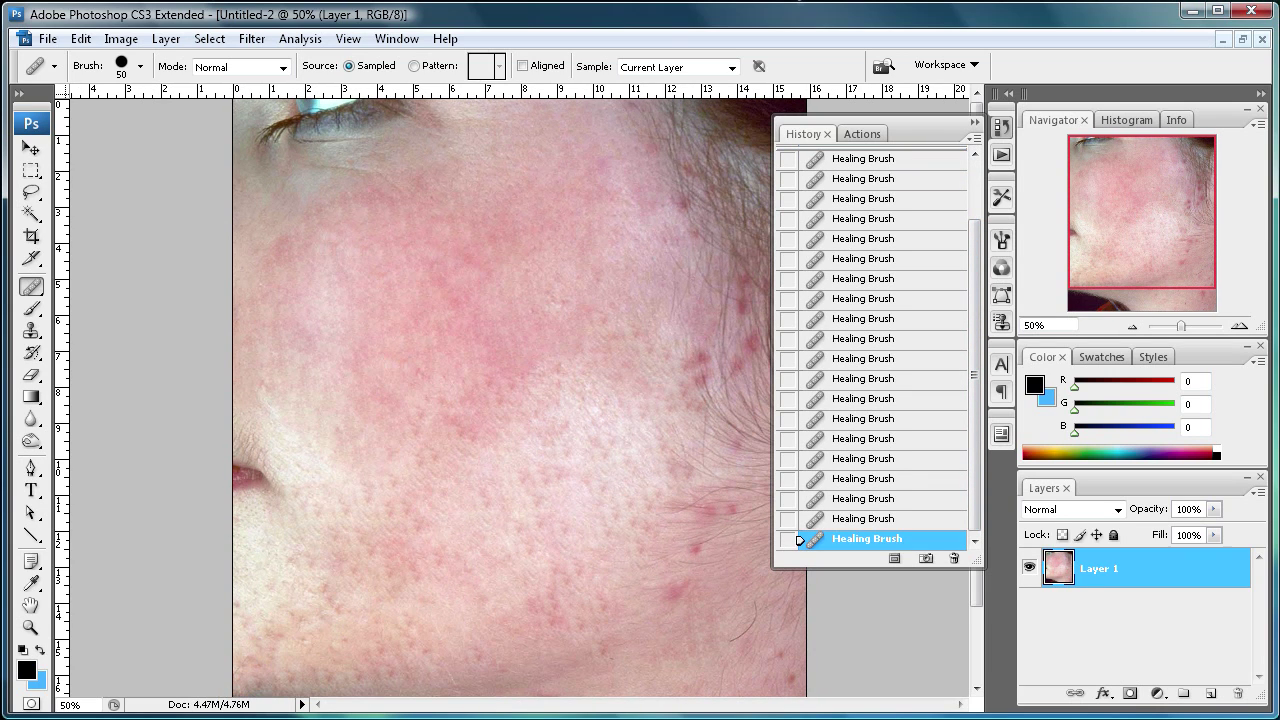
{"action": "scroll", "coordinate": [799, 400], "scroll_direction": "up", "scroll_amount": 8}
{"action": "left_click", "coordinate": [797, 199]}
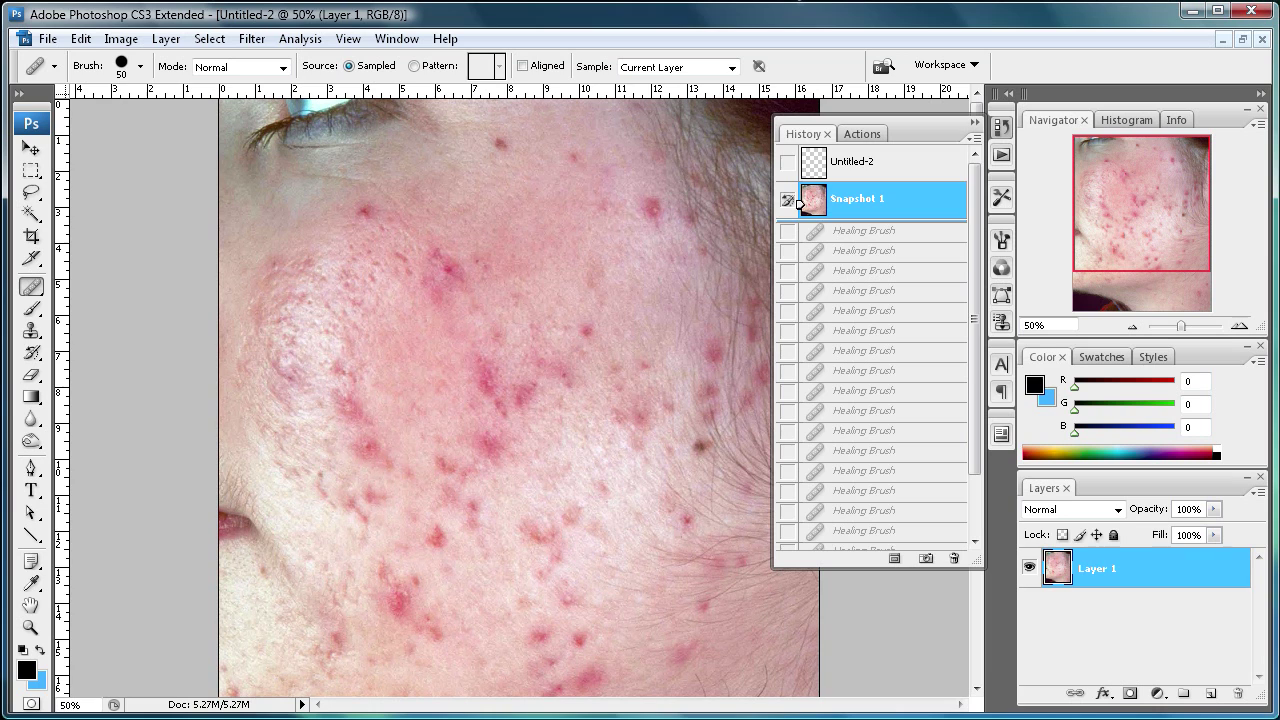
{"action": "scroll", "coordinate": [799, 202], "scroll_direction": "down", "scroll_amount": 5}
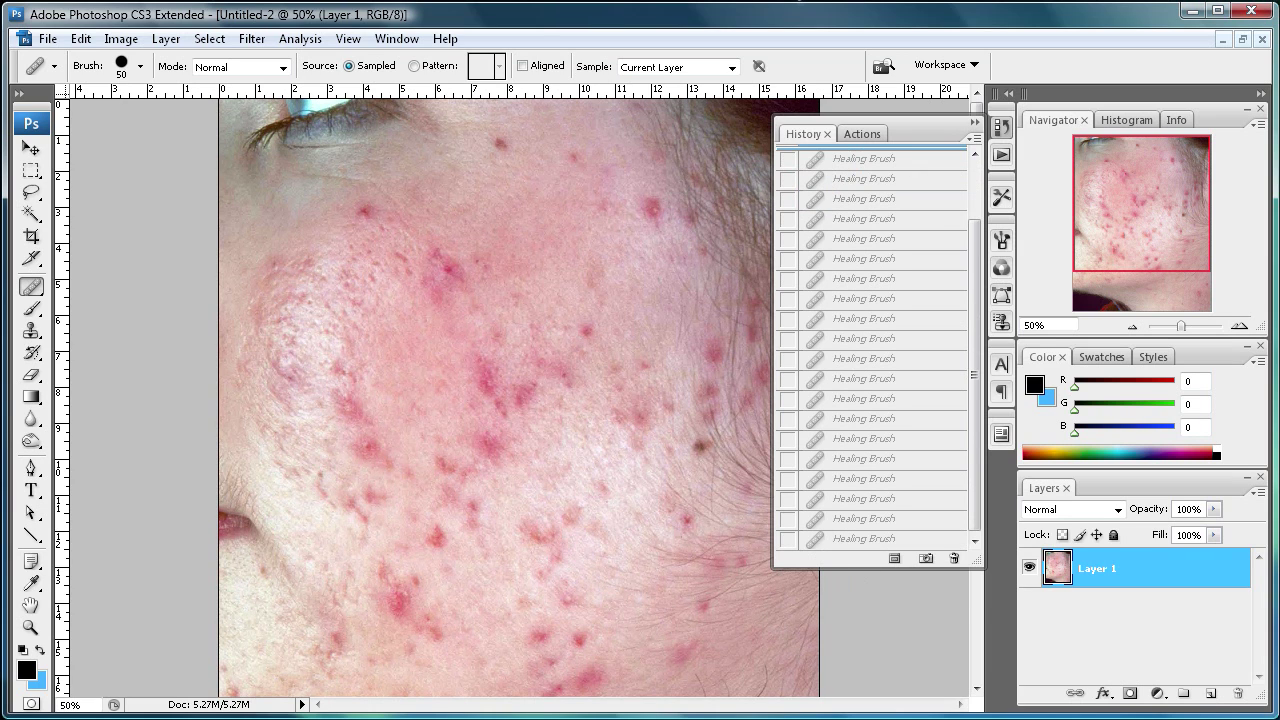
{"action": "left_click", "coordinate": [799, 540]}
{"action": "scroll", "coordinate": [443, 543], "scroll_direction": "down", "scroll_amount": 5}
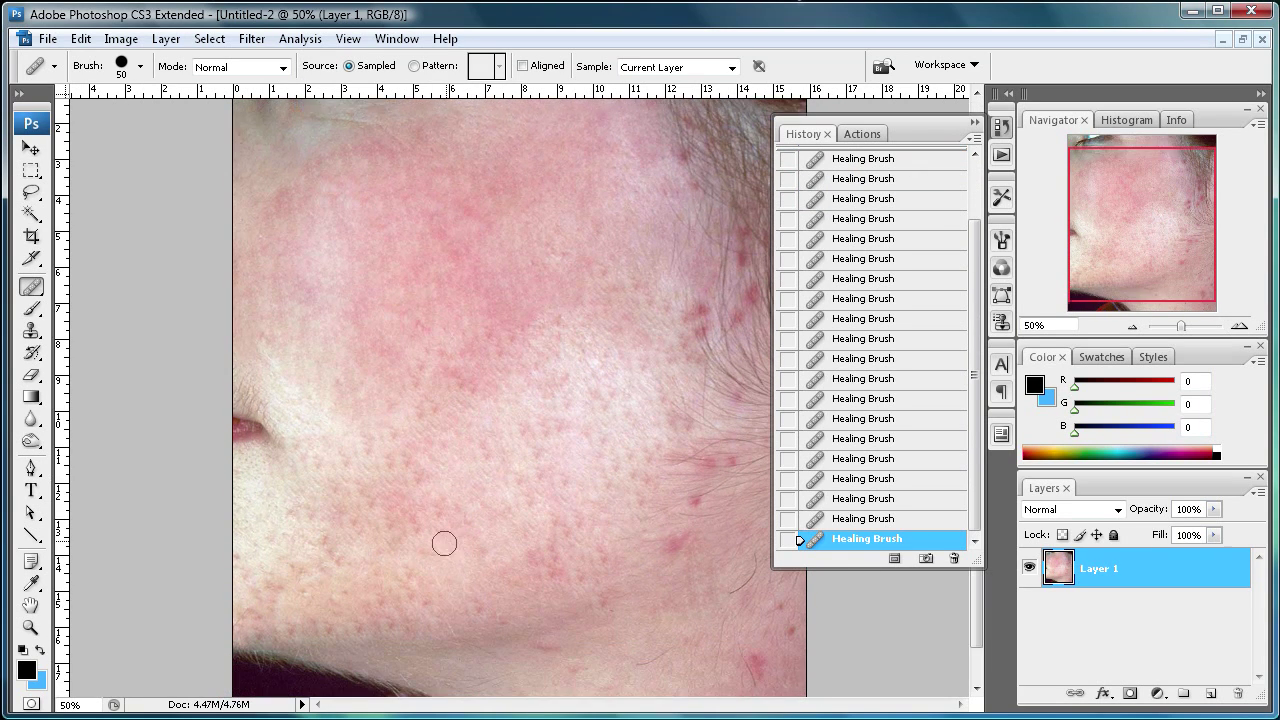
{"action": "scroll", "coordinate": [492, 530], "scroll_direction": "up", "scroll_amount": 1}
{"action": "scroll", "coordinate": [492, 529], "scroll_direction": "up", "scroll_amount": 3}
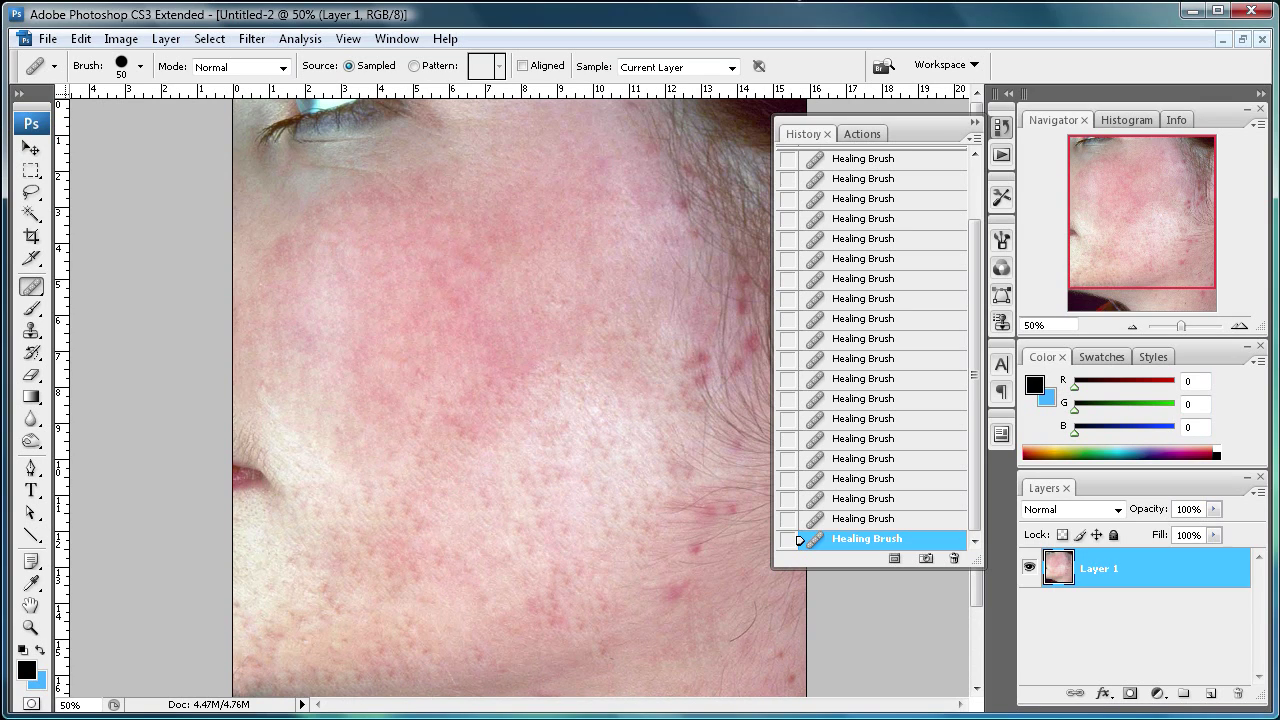
{"action": "scroll", "coordinate": [800, 350], "scroll_direction": "up", "scroll_amount": 5}
{"action": "left_click", "coordinate": [790, 199]}
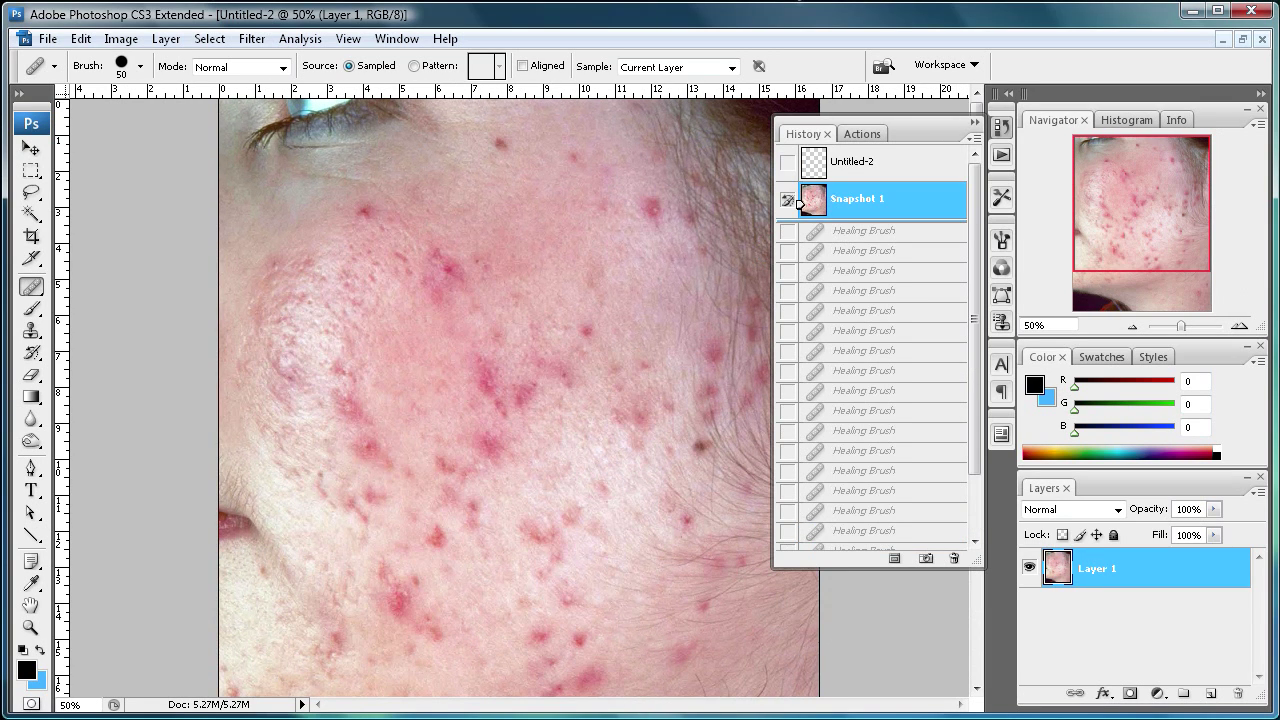
{"action": "scroll", "coordinate": [799, 370], "scroll_direction": "down", "scroll_amount": 10}
{"action": "left_click", "coordinate": [799, 540]}
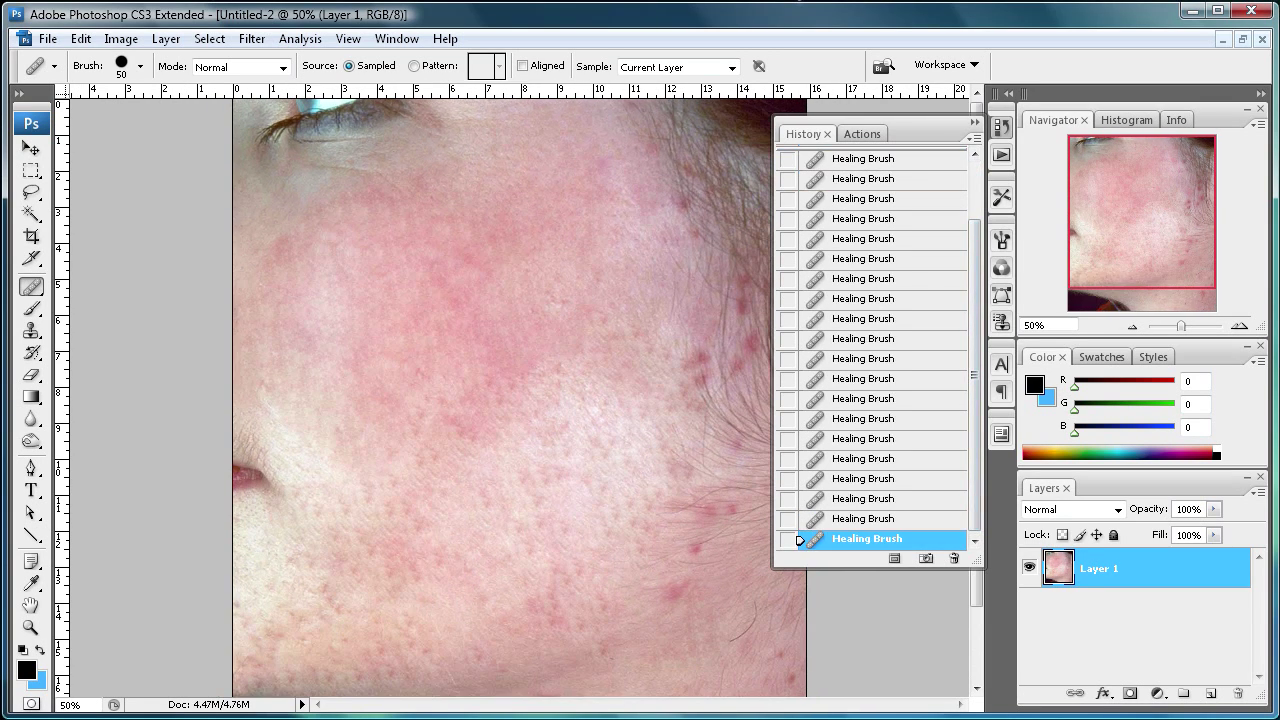
{"action": "scroll", "coordinate": [478, 452], "scroll_direction": "down", "scroll_amount": 3}
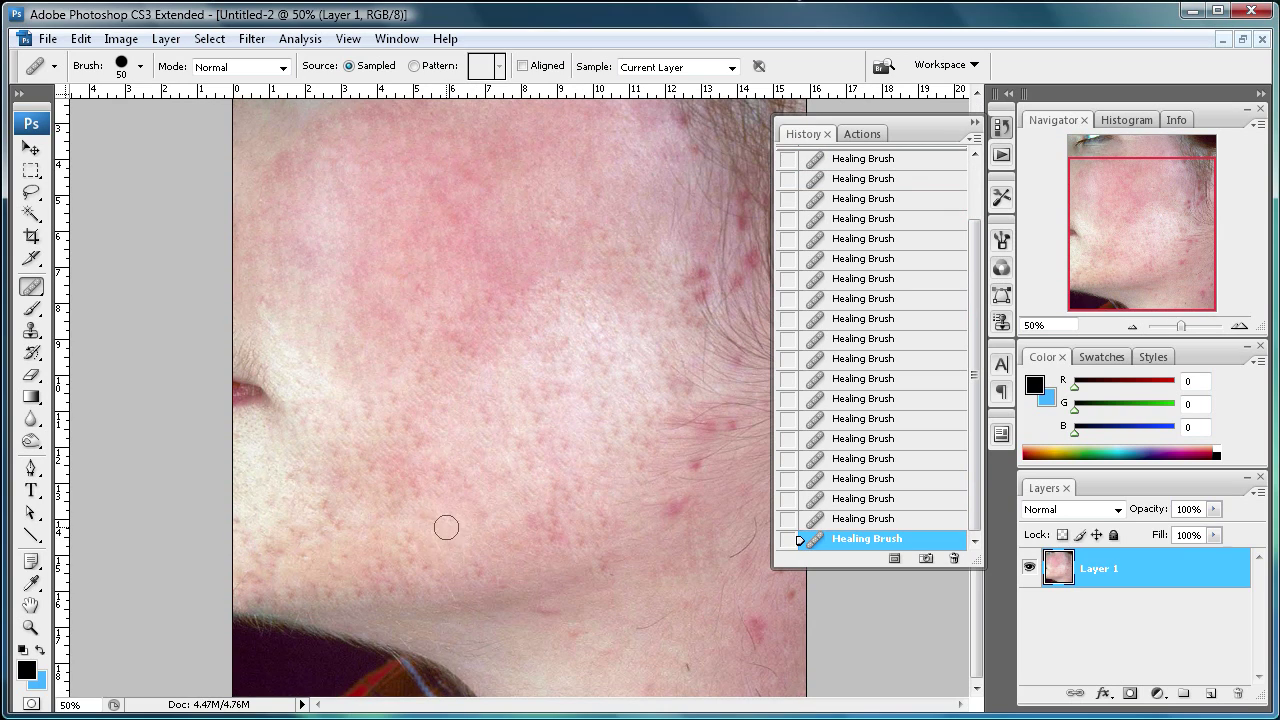
{"action": "scroll", "coordinate": [440, 529], "scroll_direction": "up", "scroll_amount": 3}
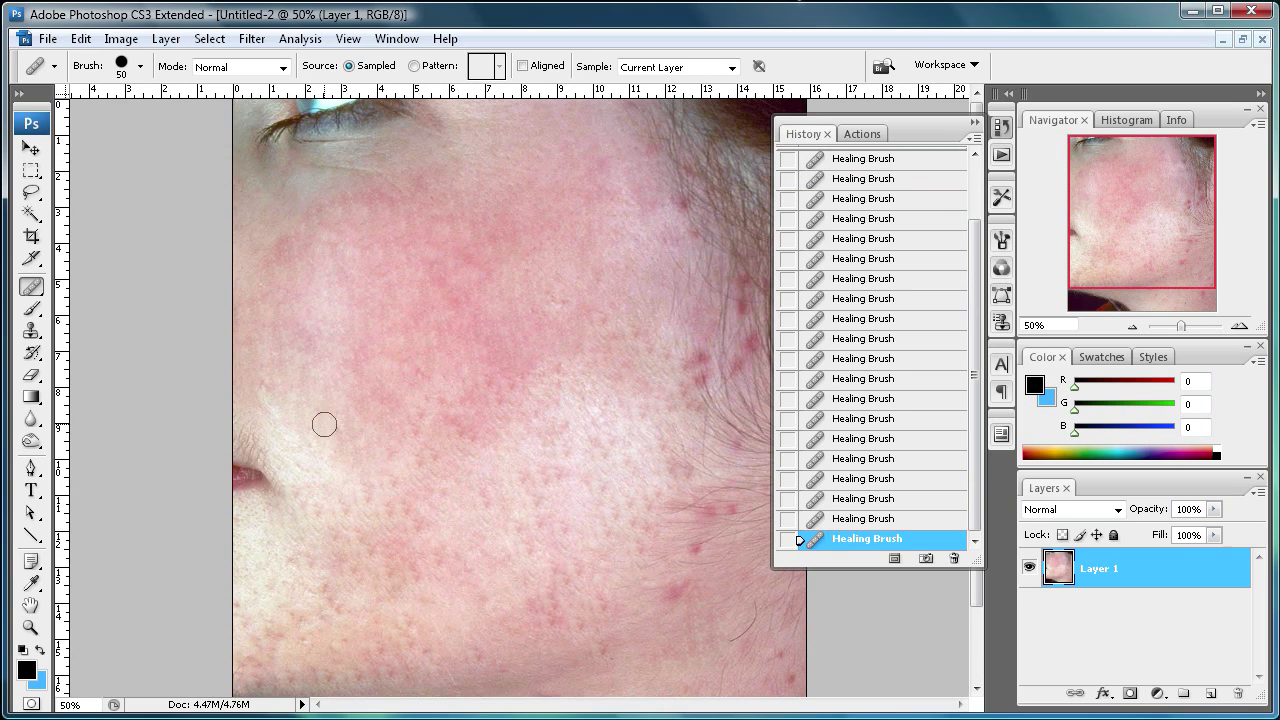